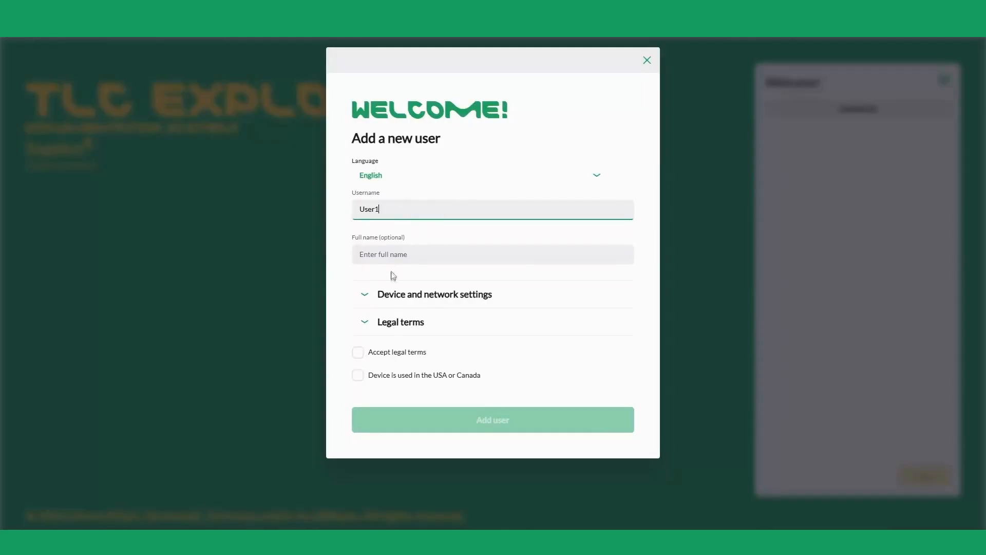
# Accept the legal terms and finish adding the new user User1.
pyautogui.click(359, 353)
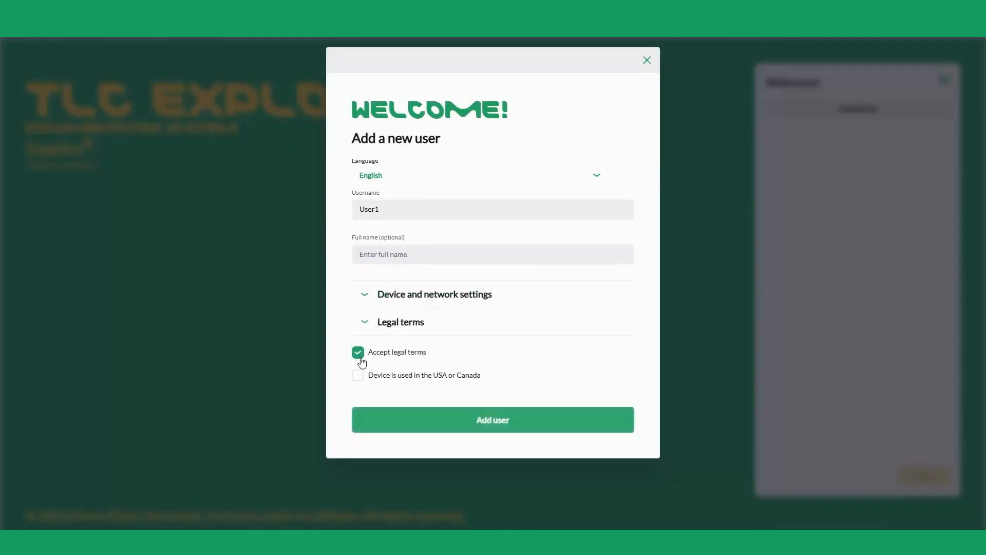
pyautogui.click(484, 420)
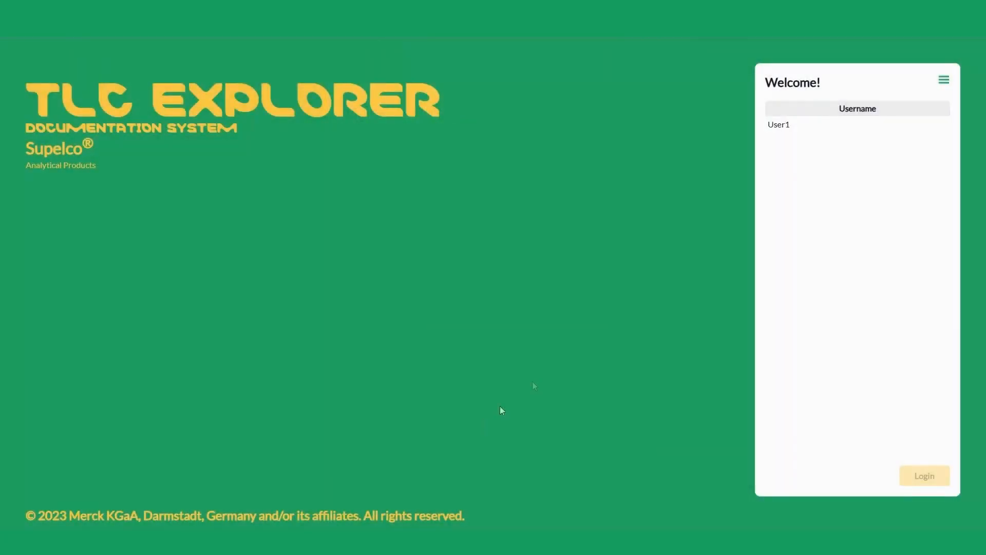
# Open the user management page in the device settings.
pyautogui.click(943, 81)
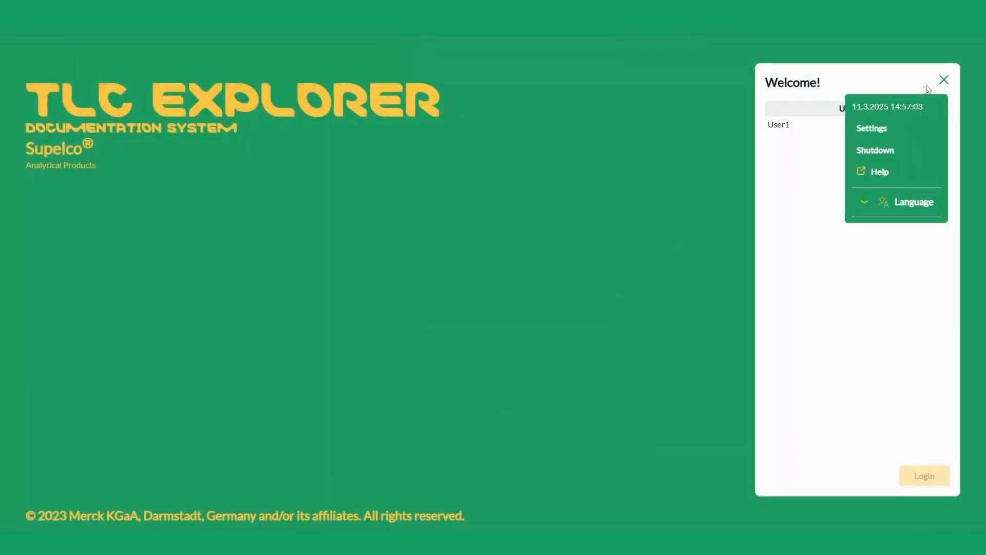
pyautogui.click(875, 129)
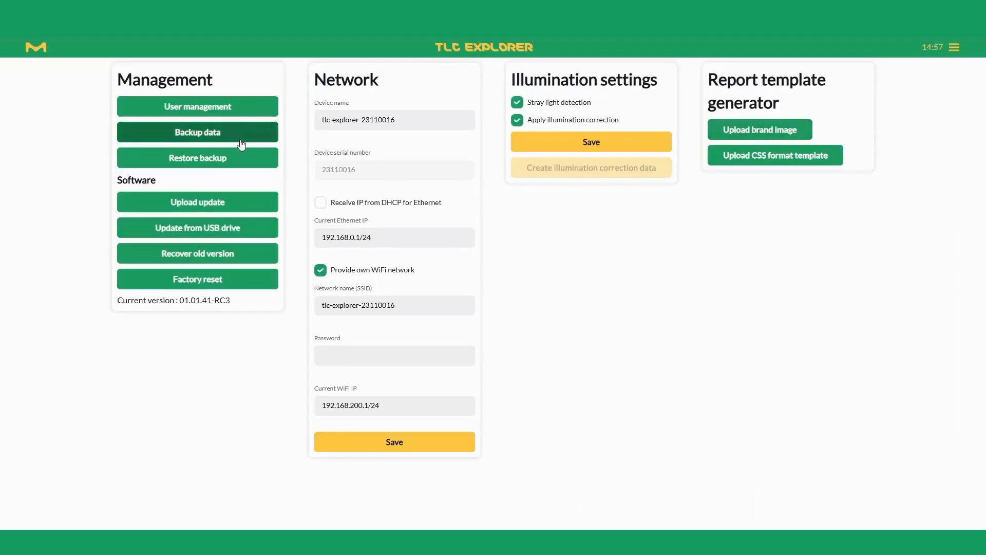
pyautogui.click(245, 109)
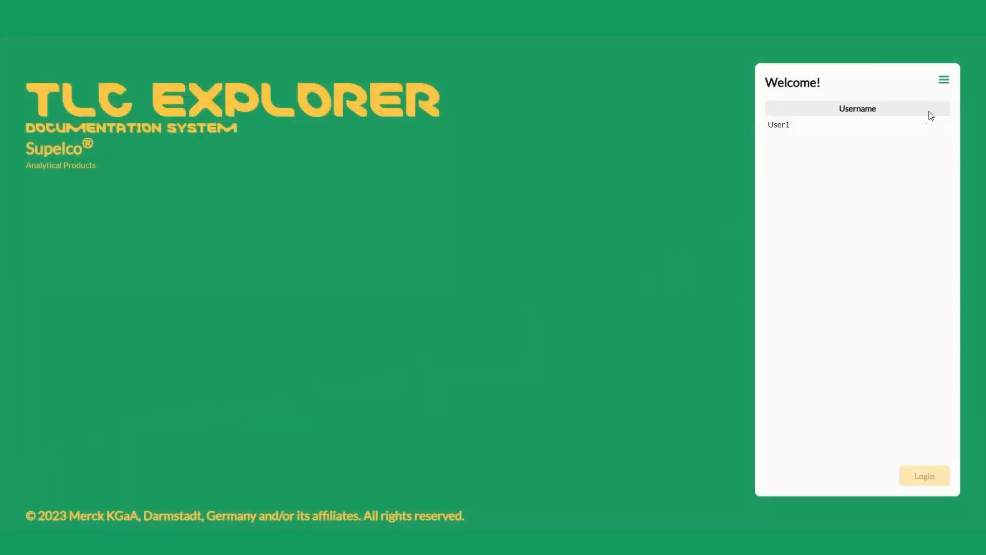
# Download the help manual Manual-TLC-Explorer.pdf from the login screen and open it.
pyautogui.click(944, 80)
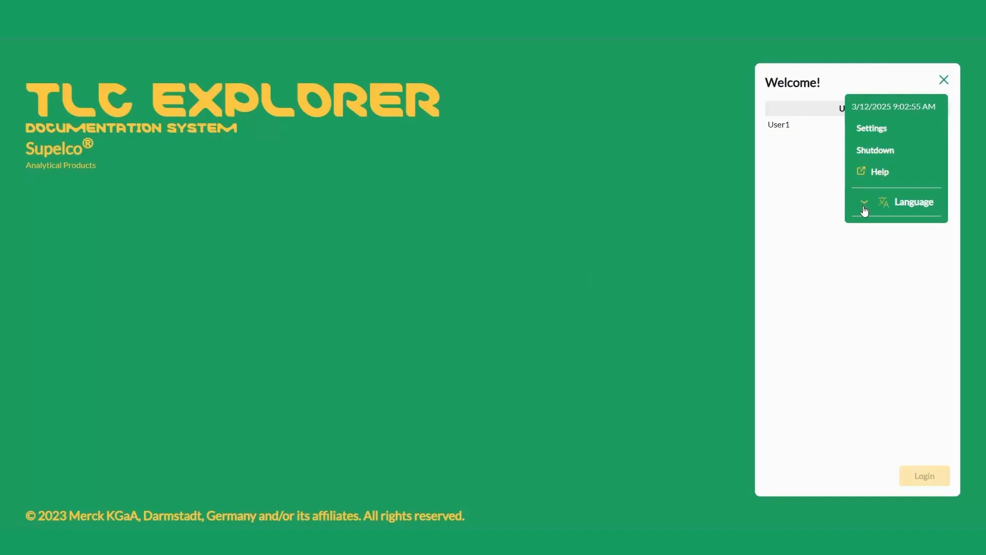
pyautogui.click(867, 171)
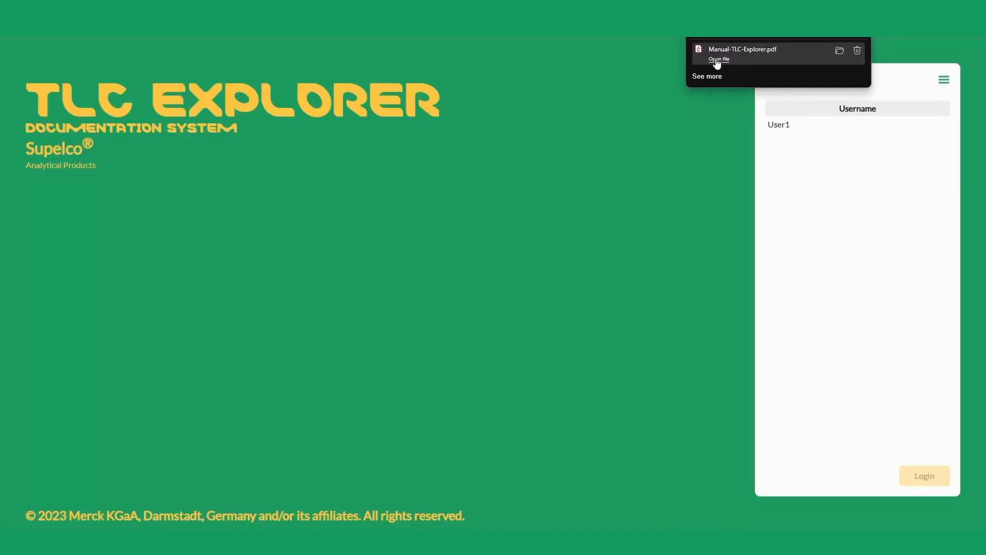
pyautogui.click(717, 62)
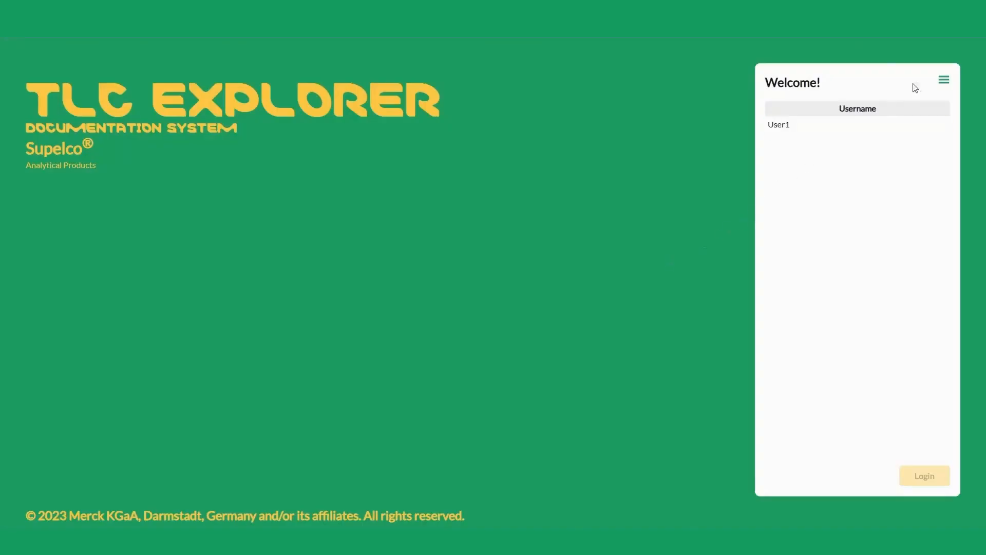
# Add a new user named User2 in the settings' user management, with English as the language and the legal terms accepted.
pyautogui.click(944, 81)
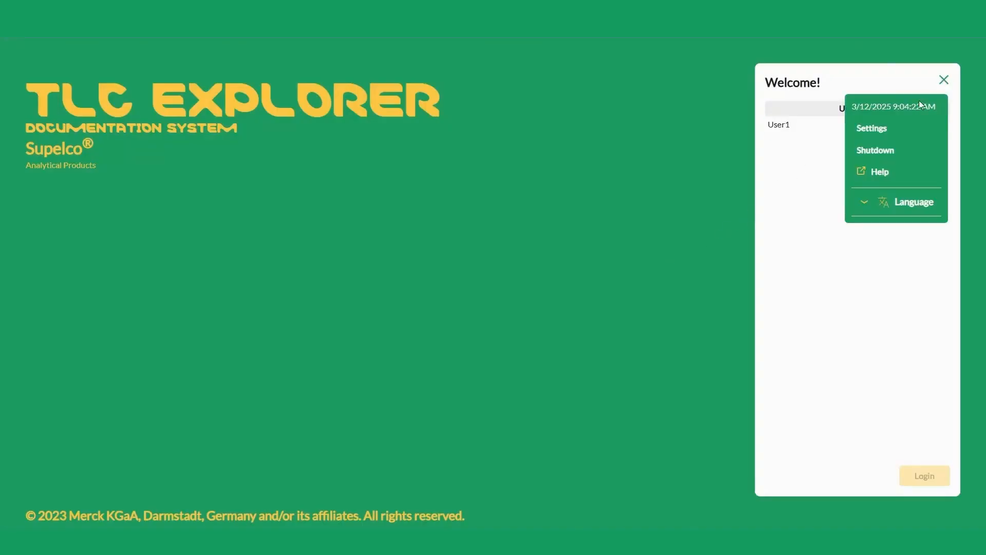
pyautogui.click(866, 132)
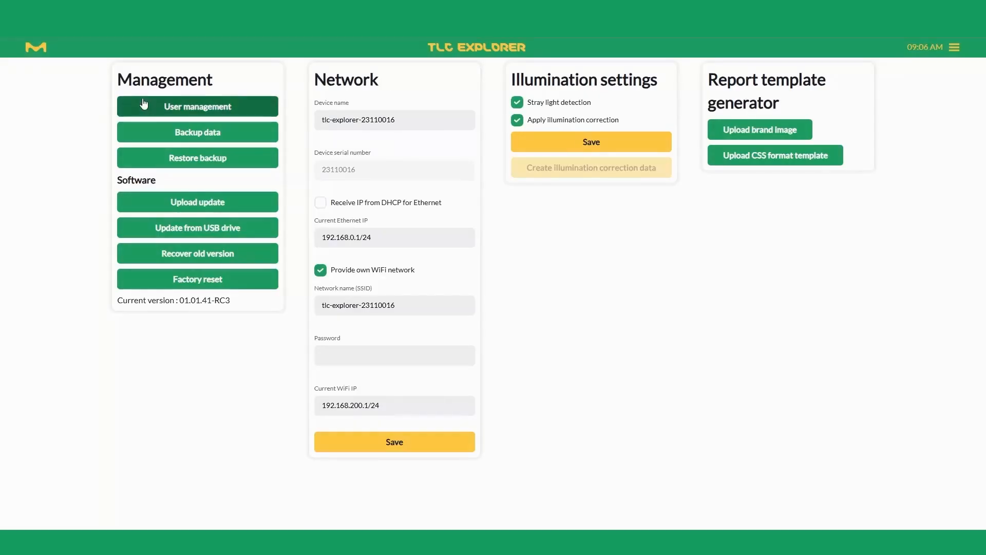
pyautogui.click(144, 105)
pyautogui.click(287, 177)
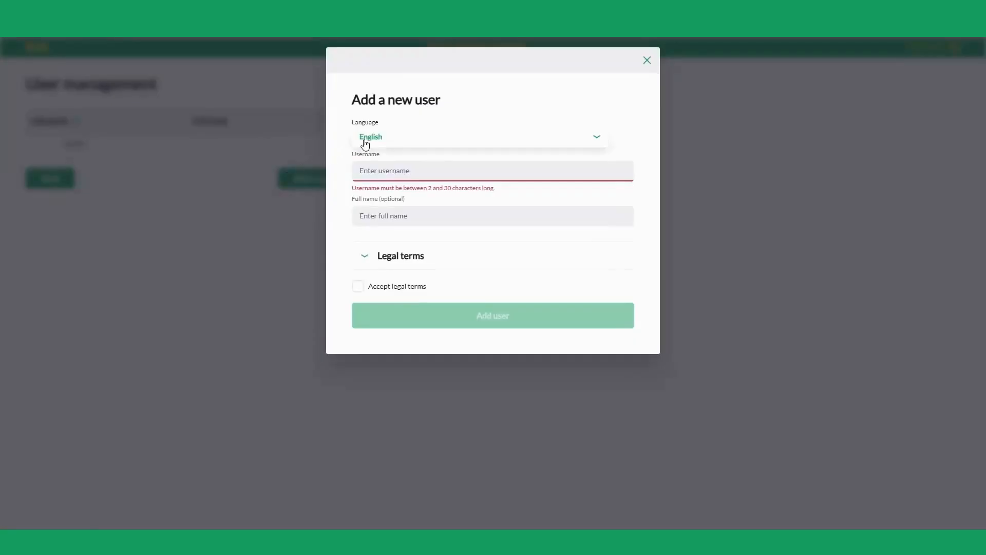
pyautogui.click(365, 142)
pyautogui.scroll(-1, 455, 176)
pyautogui.scroll(1, 455, 176)
pyautogui.click(450, 154)
pyautogui.click(401, 163)
pyautogui.write('User2')
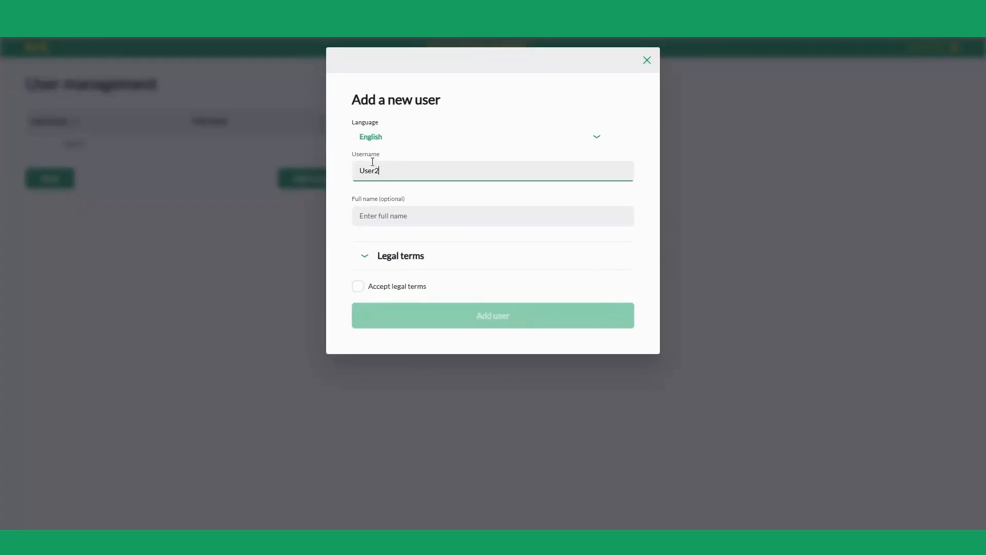
pyautogui.click(358, 286)
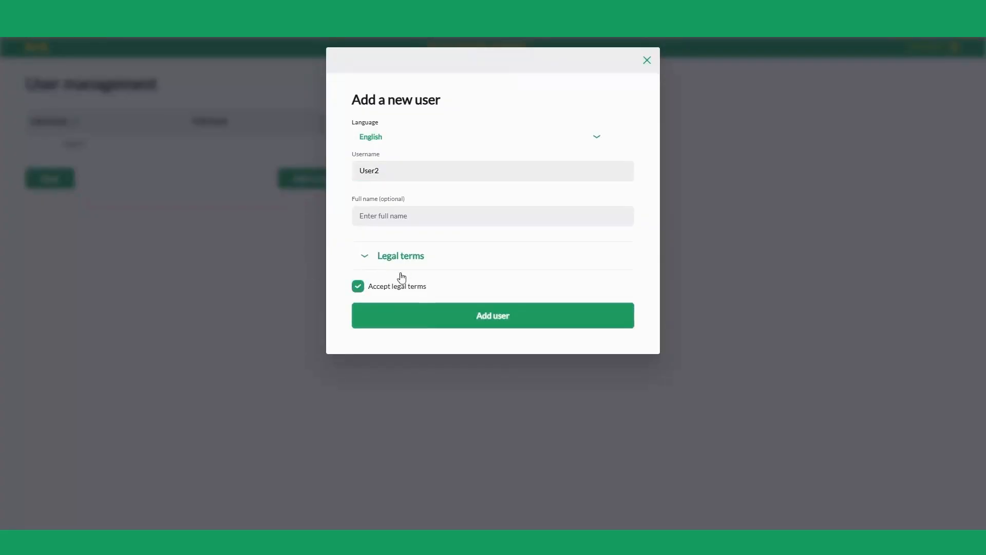
pyautogui.click(493, 315)
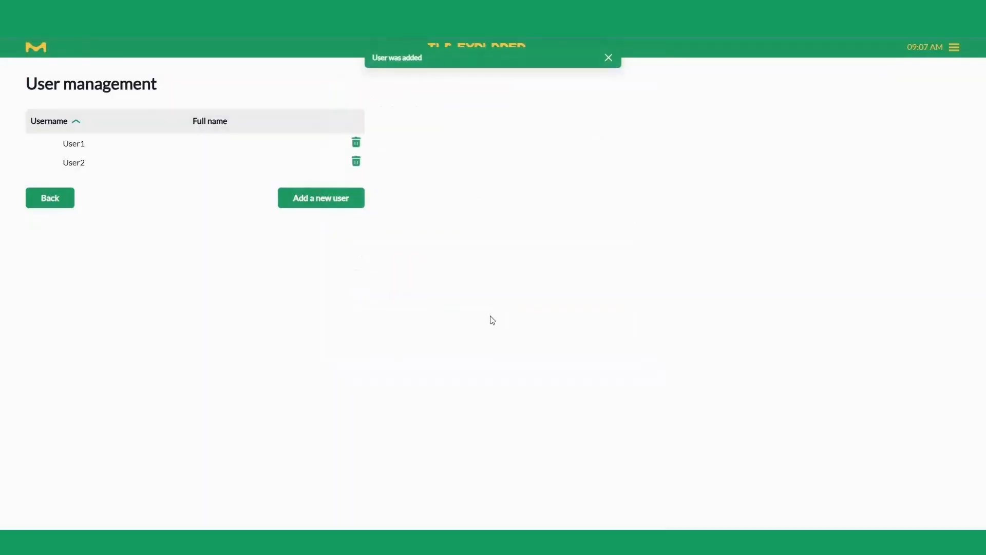
# Return to the login screen and log in as User1.
pyautogui.click(954, 47)
pyautogui.click(906, 97)
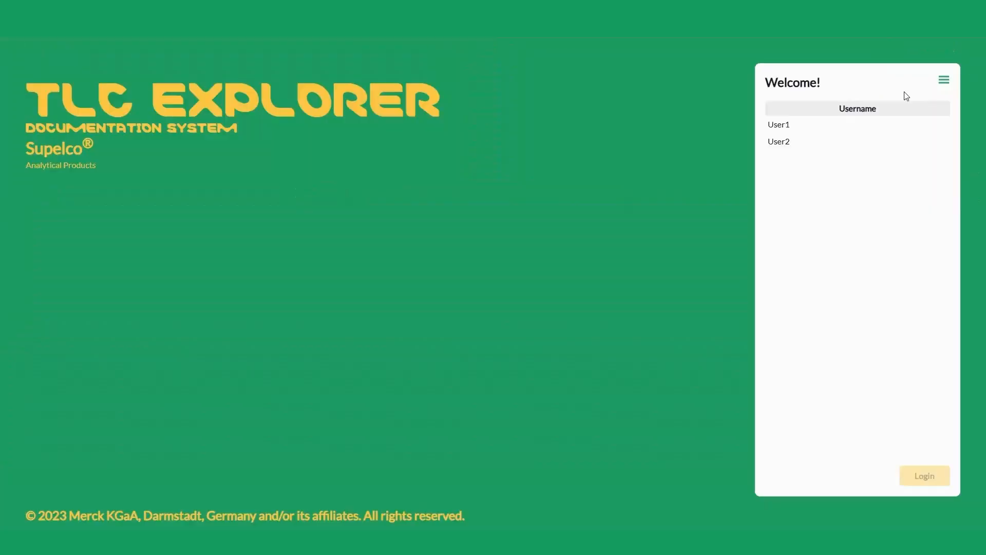
pyautogui.click(786, 147)
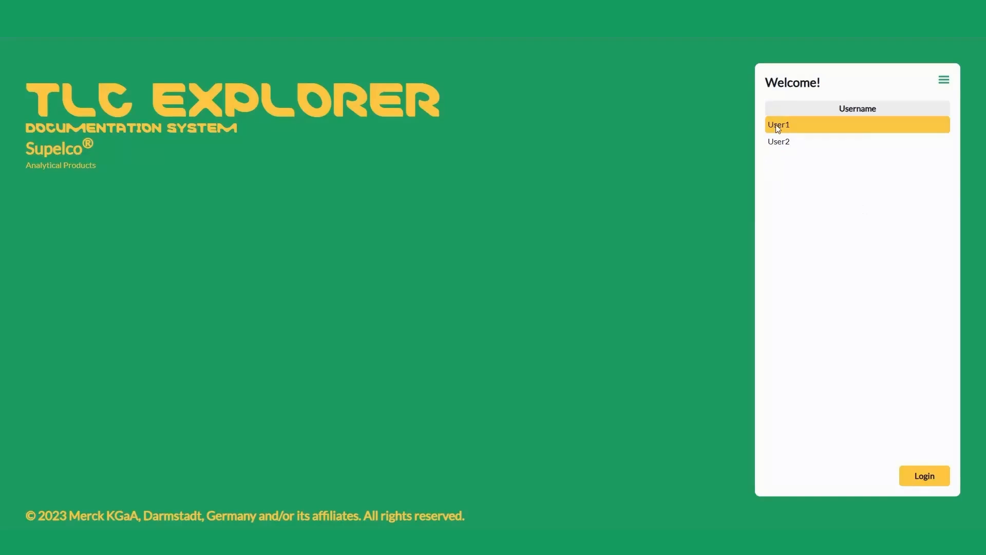
pyautogui.click(913, 481)
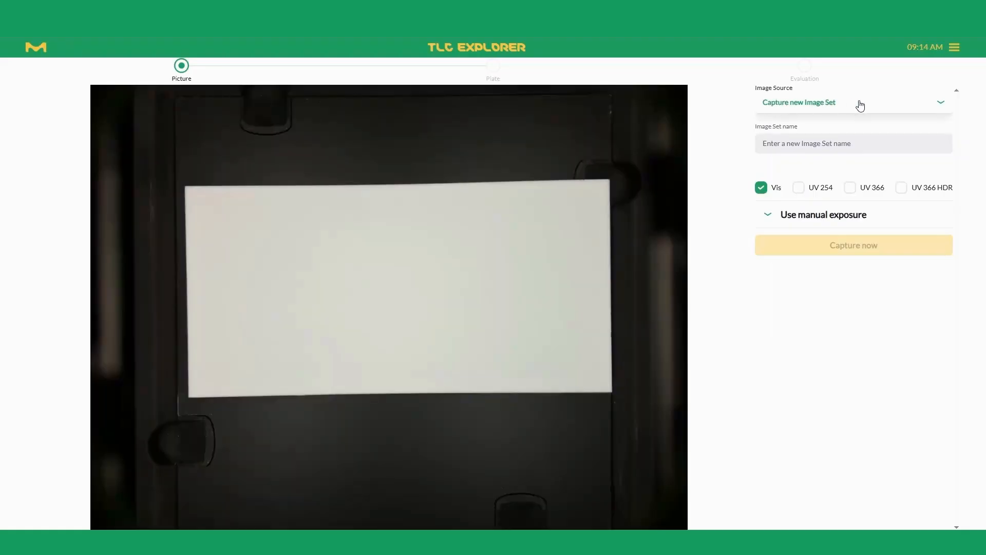
# Capture a new image set named UV-Filter1 with Vis, UV 254 and UV 366 illumination.
pyautogui.click(861, 105)
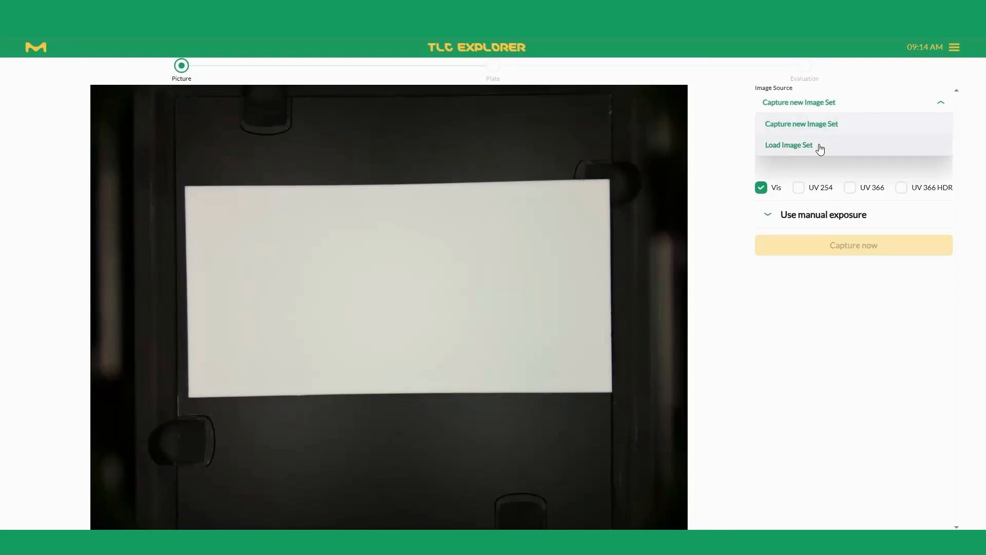
pyautogui.click(831, 123)
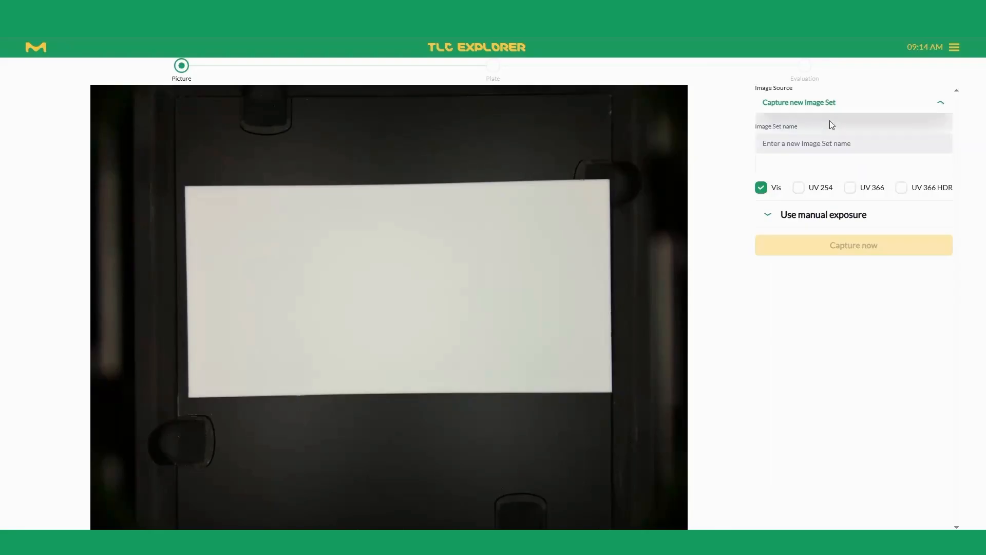
pyautogui.click(801, 190)
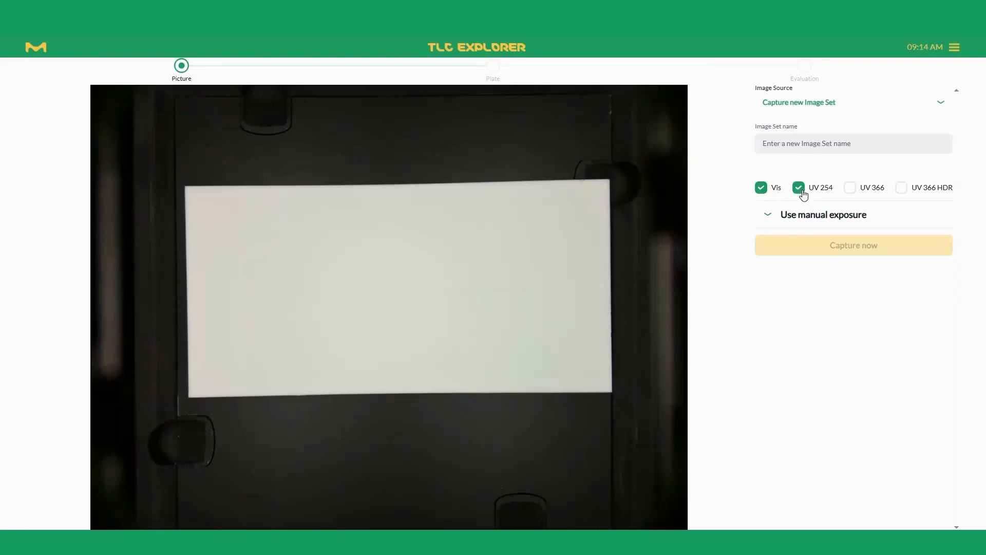
pyautogui.click(850, 188)
pyautogui.click(804, 146)
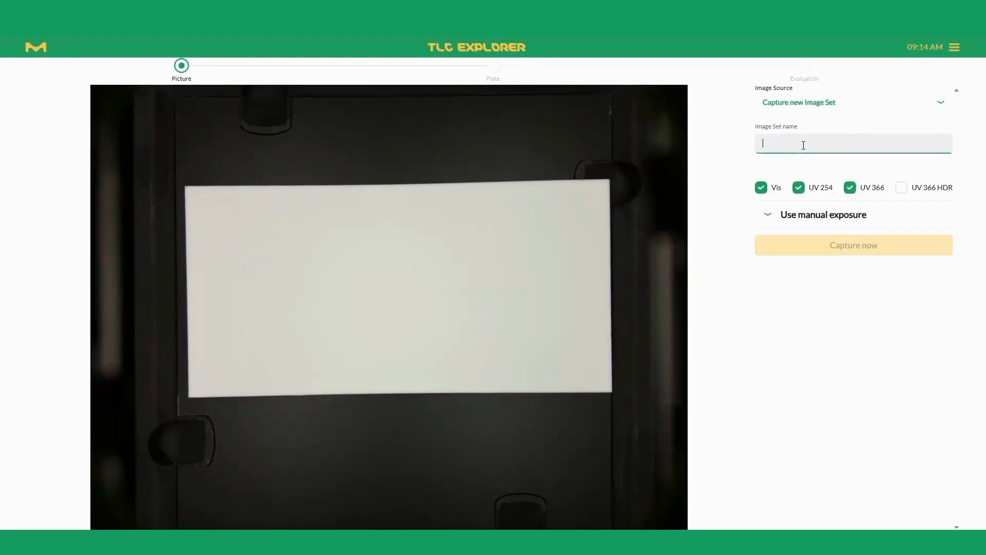
pyautogui.write('UV-Filter1')
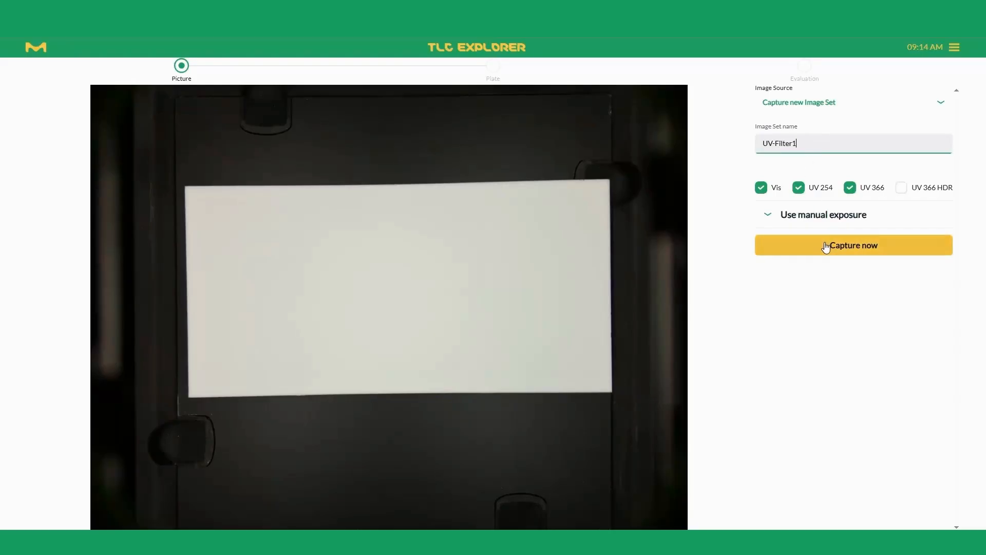
pyautogui.click(824, 245)
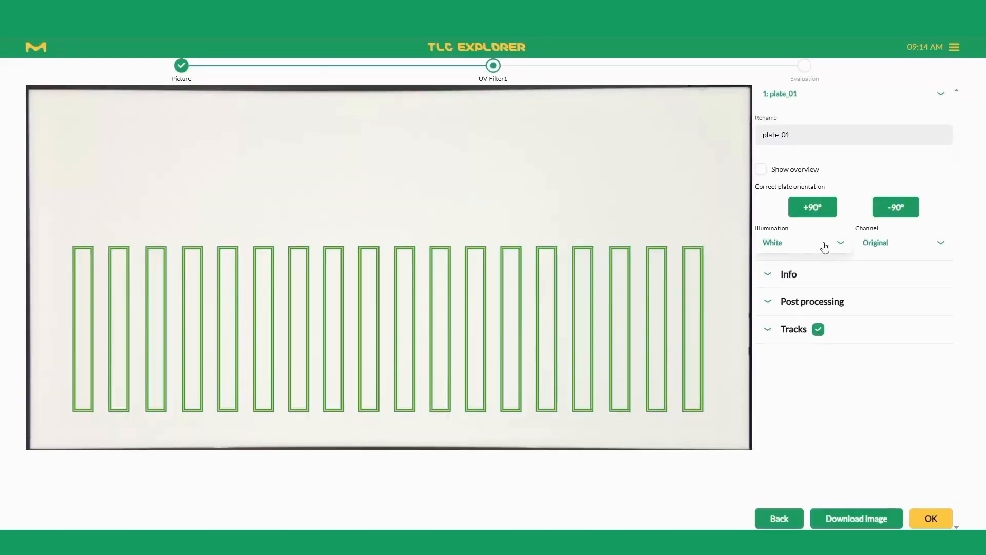
# Display the captured plate under UV254 illumination and hide the track outlines.
pyautogui.click(824, 248)
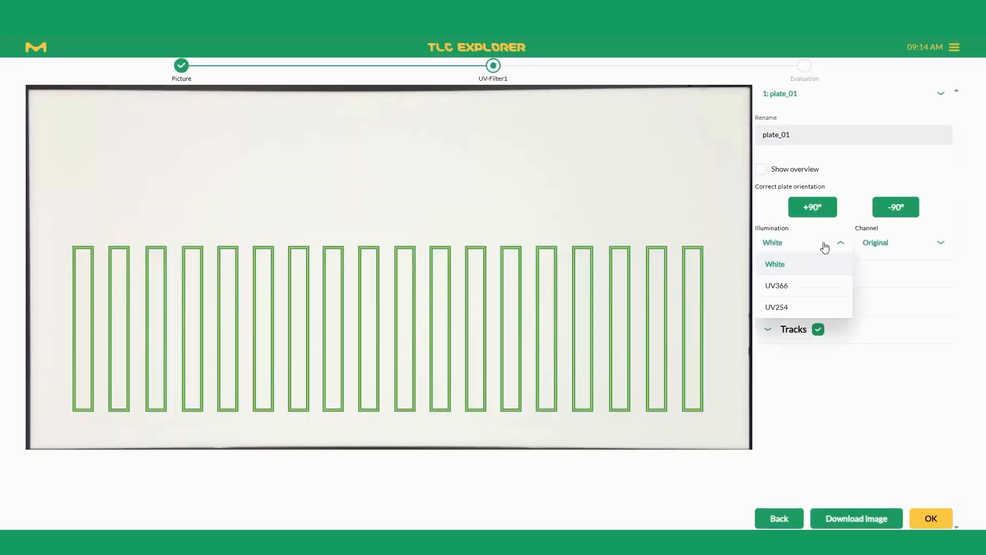
pyautogui.click(794, 308)
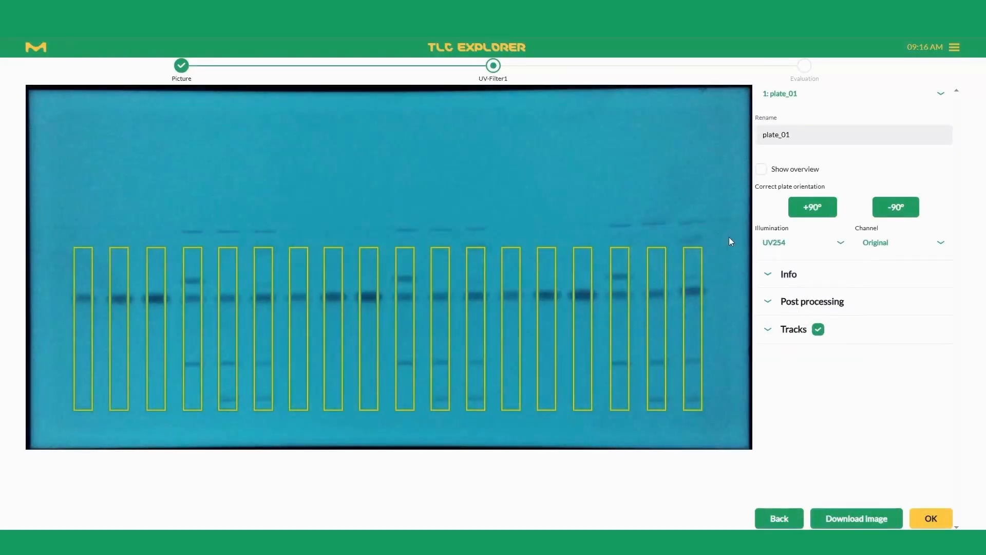
pyautogui.click(818, 329)
# View the plate under White and UV366 illumination, and return it to UV254.
pyautogui.click(769, 251)
pyautogui.click(776, 263)
pyautogui.click(776, 249)
pyautogui.click(771, 286)
pyautogui.click(777, 247)
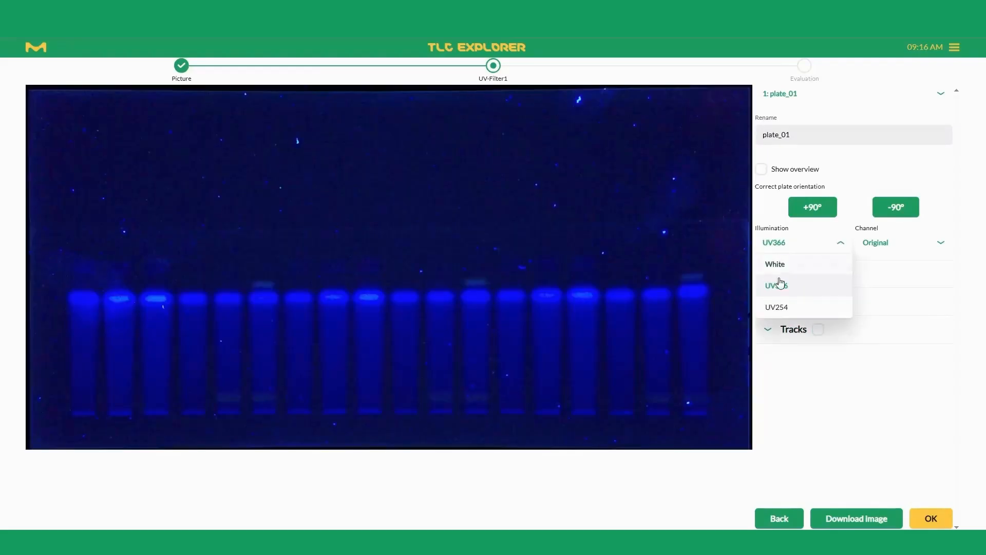
pyautogui.click(776, 308)
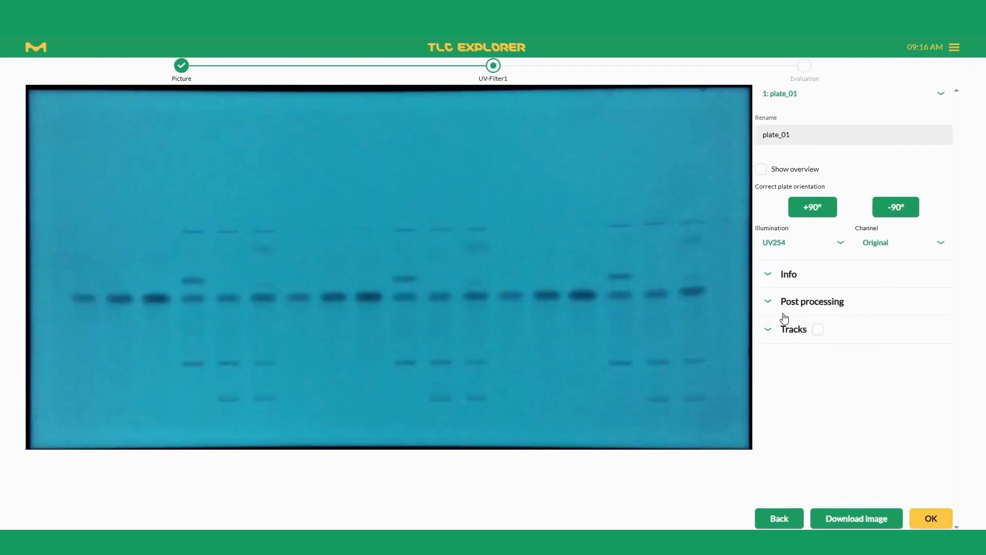
# View the UV254 image in the Intensity, Red, Green and Blue channels, and return it to Original.
pyautogui.click(878, 243)
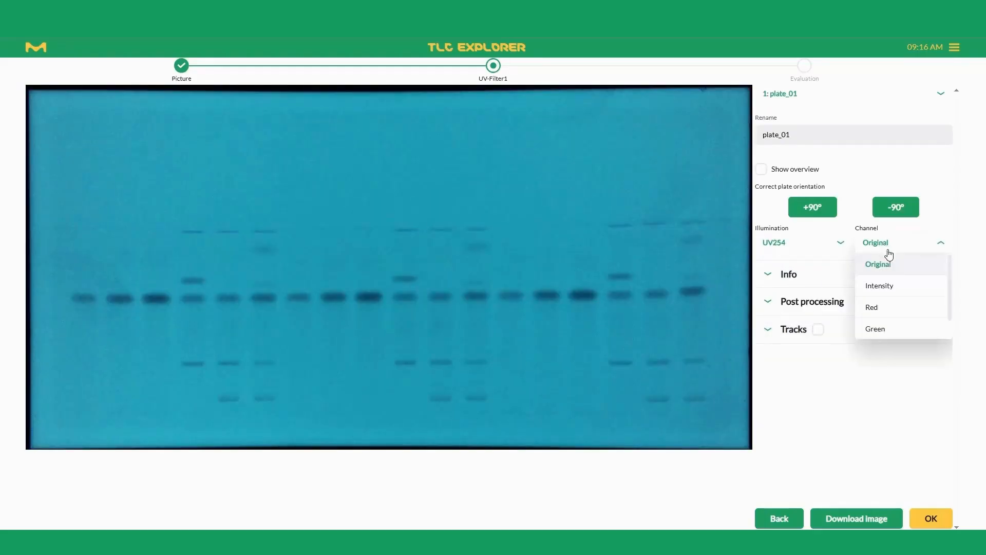
pyautogui.click(896, 290)
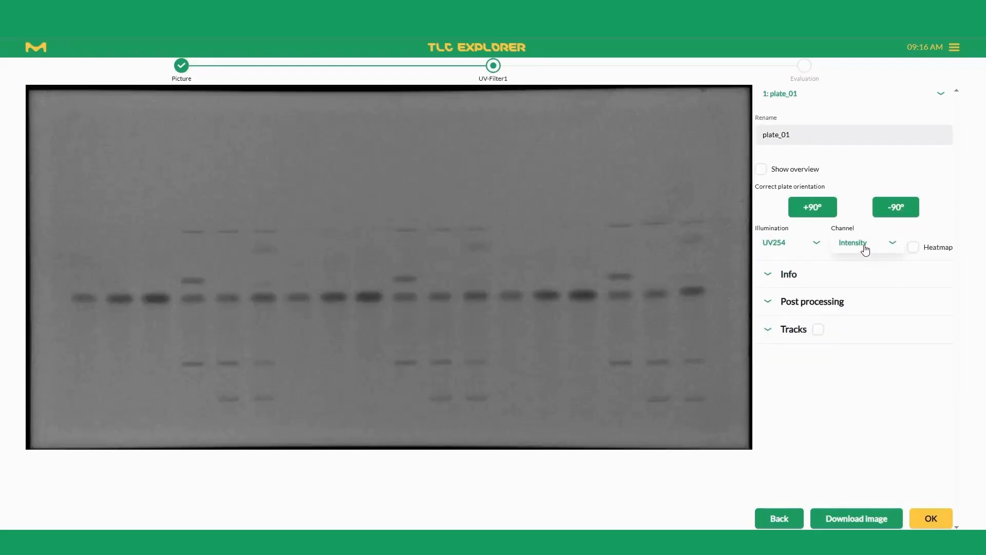
pyautogui.click(865, 249)
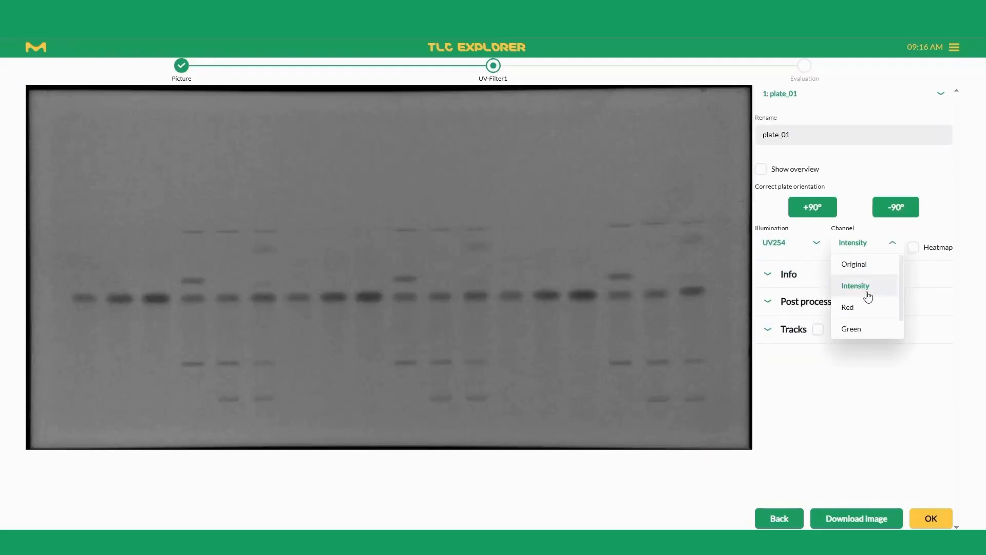
pyautogui.click(862, 314)
pyautogui.click(854, 247)
pyautogui.scroll(-1, 860, 310)
pyautogui.click(861, 310)
pyautogui.click(862, 255)
pyautogui.scroll(-1, 856, 328)
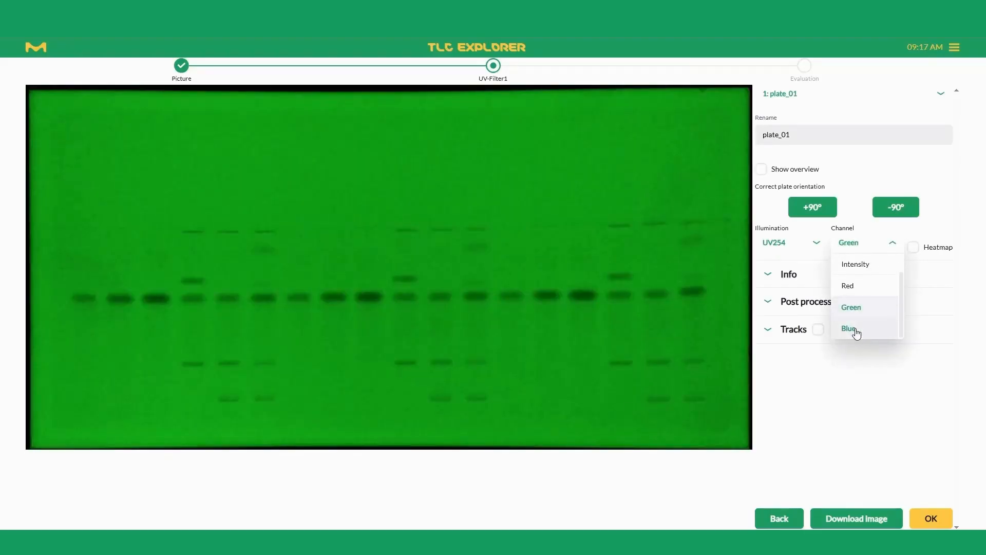
pyautogui.click(857, 333)
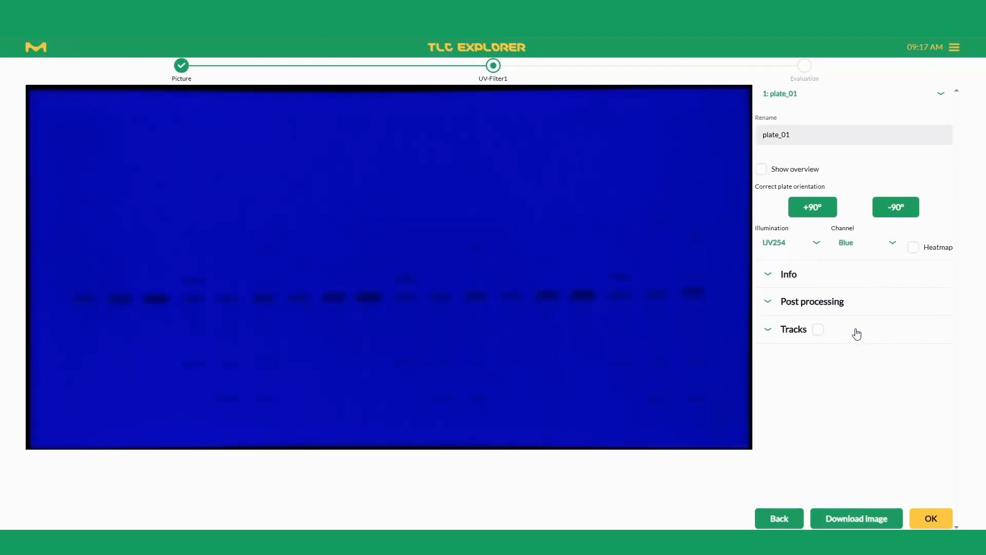
pyautogui.click(862, 253)
pyautogui.scroll(-1, 871, 308)
pyautogui.scroll(1, 868, 298)
pyautogui.click(854, 263)
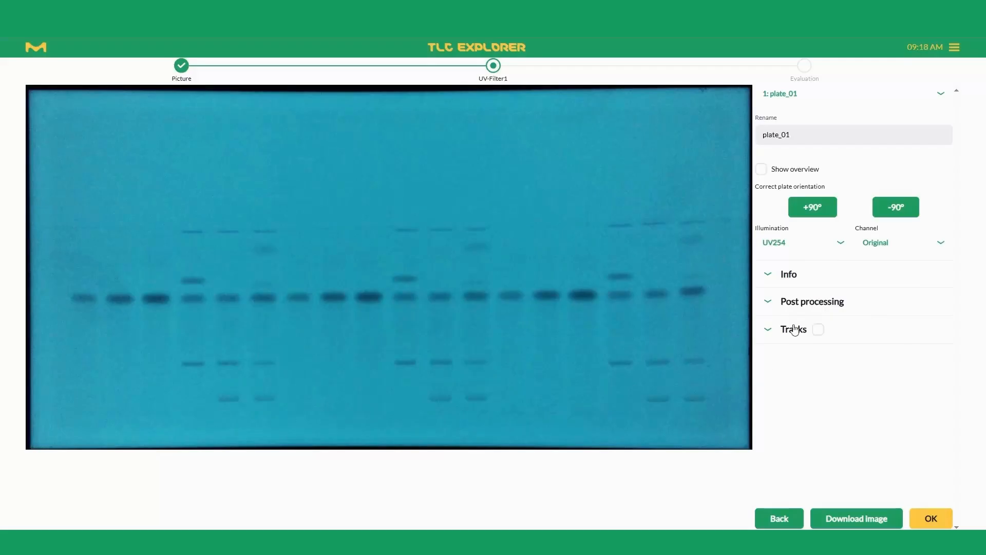
# Enter HPTLC Si60 RP-18 F254s 20x10cm as the plate type in the plate information.
pyautogui.click(789, 279)
pyautogui.click(788, 312)
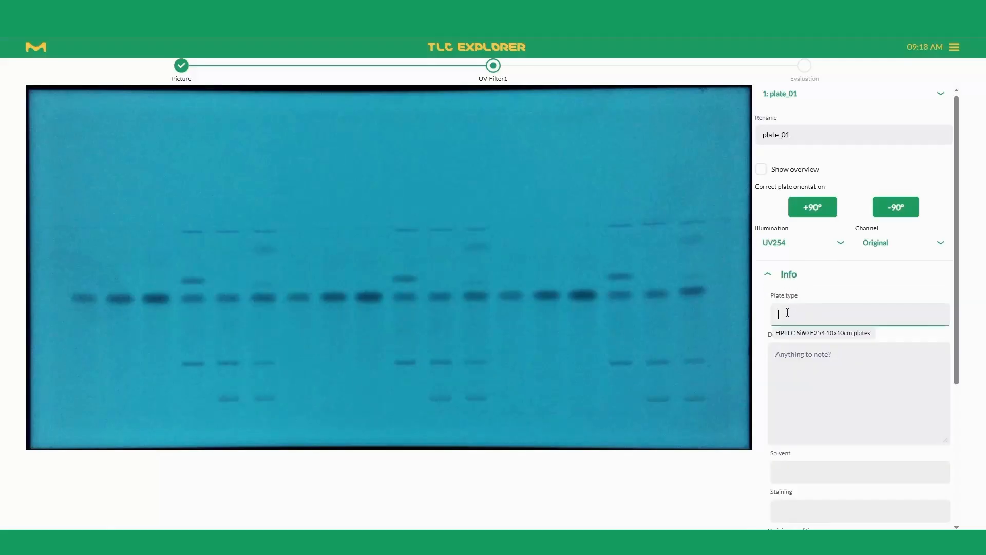
pyautogui.write('HPTLC Si60 RP-18 F25')
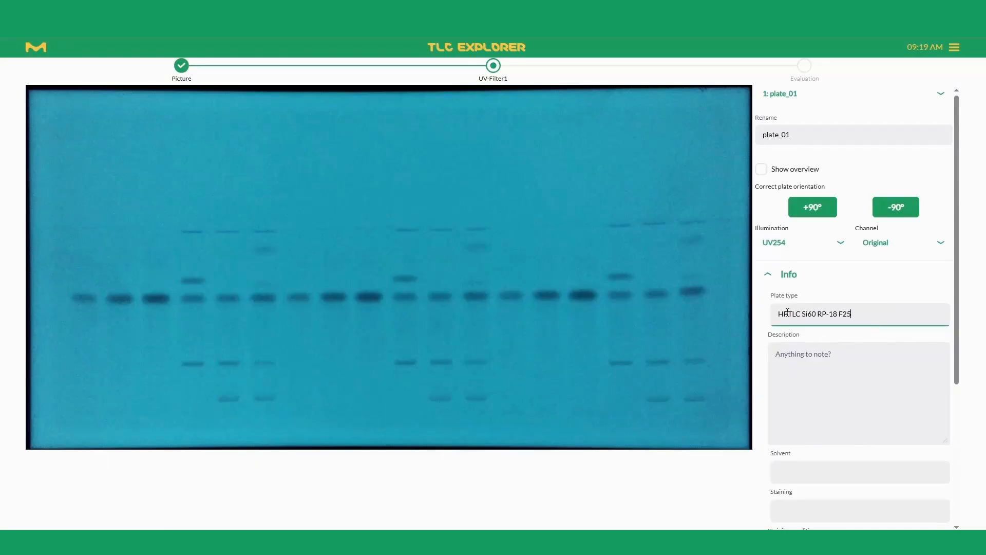
pyautogui.write('4s 20x10cm')
# Complete the plate information with "-" for description and staining, and Methanol/Acetonitril 9:1 as the solvent.
pyautogui.click(816, 370)
pyautogui.write('-')
pyautogui.scroll(-2, 816, 371)
pyautogui.click(810, 370)
pyautogui.write('Methanol/Acetonitril 9')
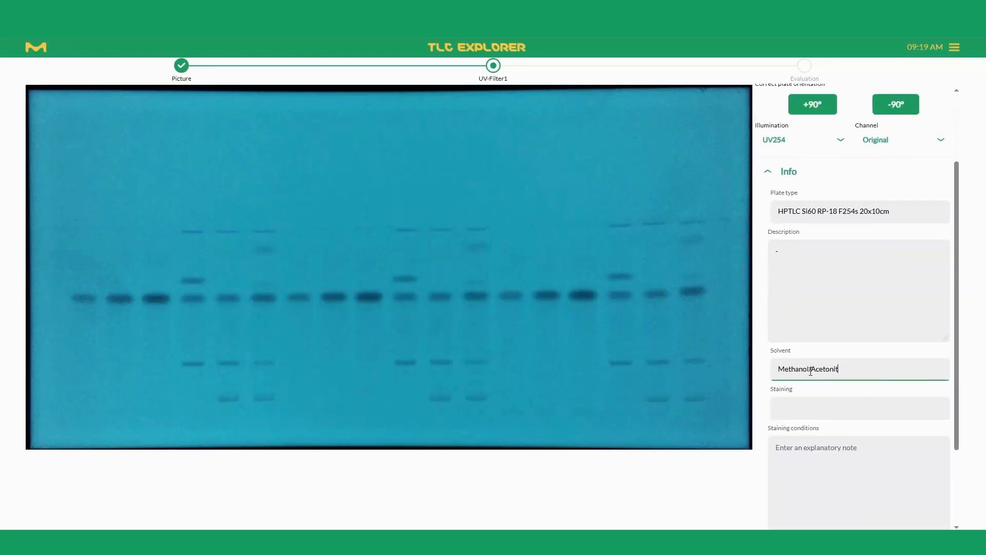
pyautogui.click(789, 403)
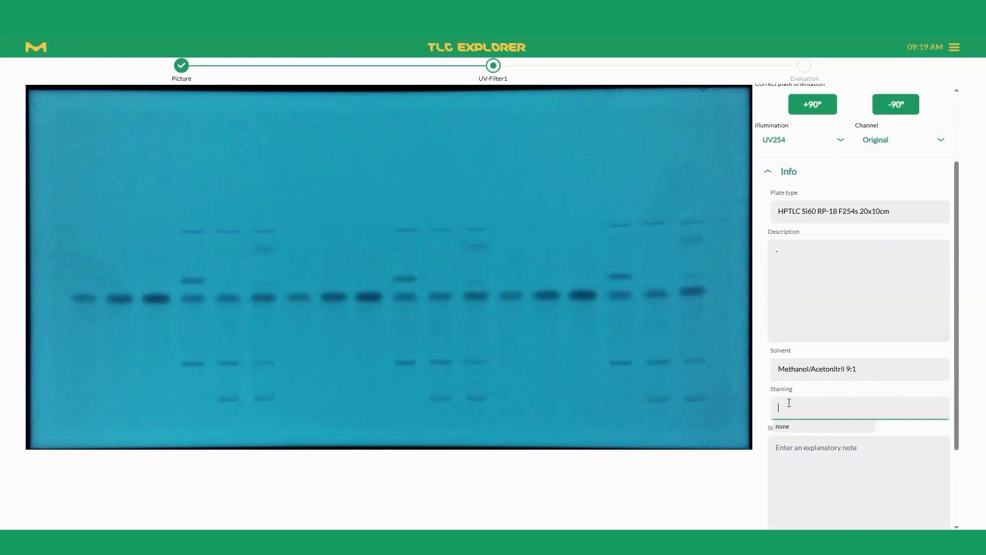
pyautogui.write('-')
pyautogui.scroll(-2, 788, 403)
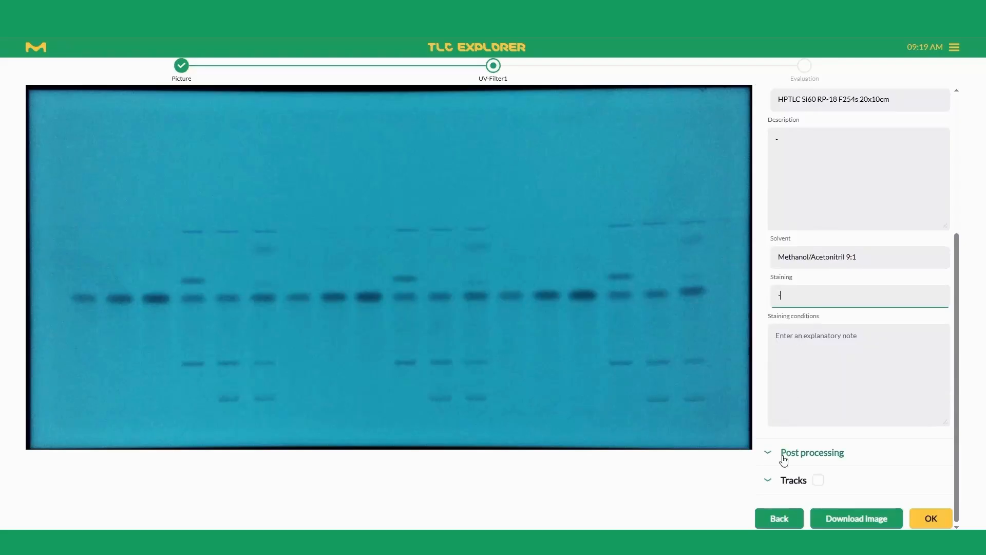
pyautogui.scroll(4, 784, 452)
pyautogui.click(790, 273)
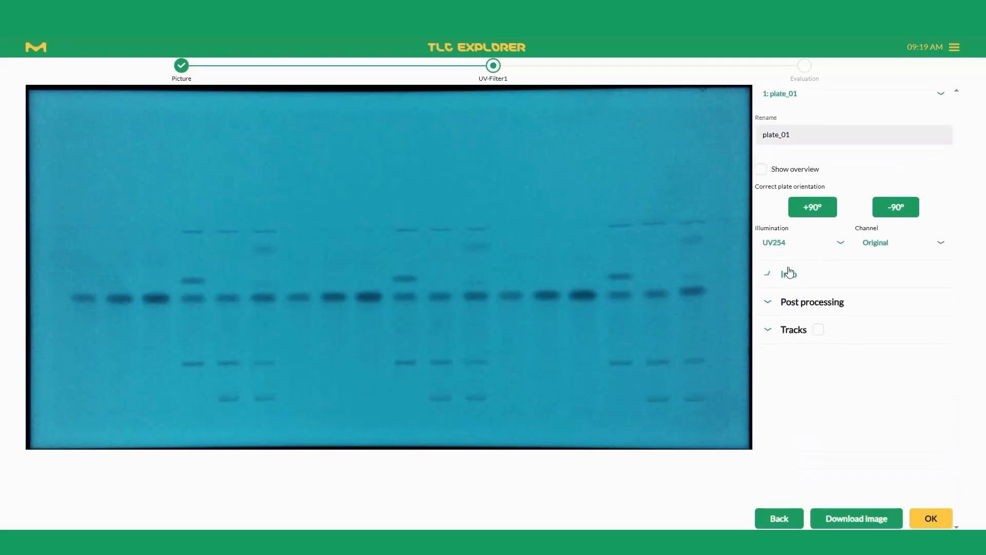
# Try raising the lower contrast limit to about 63 and reducing the upper limit to about 199, restoring the full range after each.
pyautogui.click(787, 303)
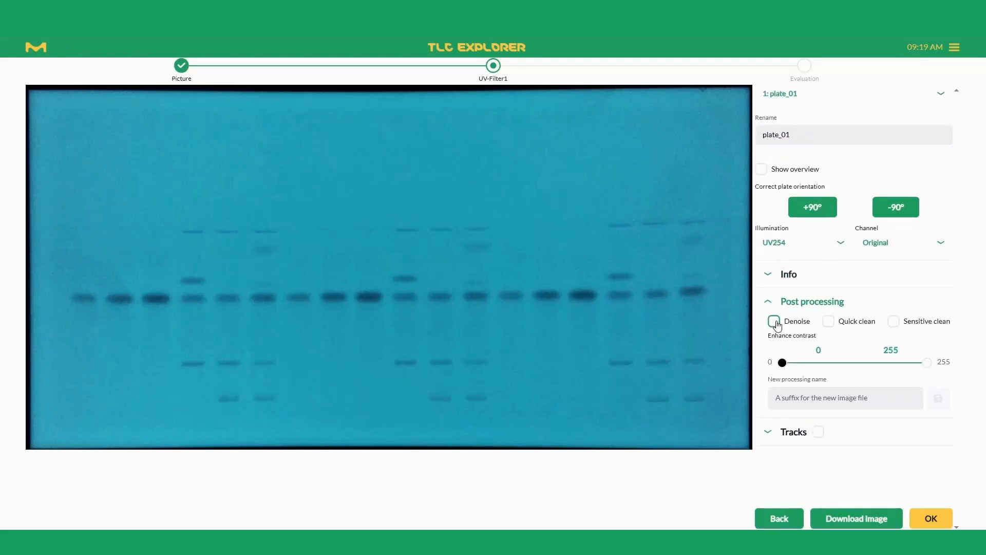
pyautogui.moveTo(786, 358)
pyautogui.moveTo(787, 358); pyautogui.dragTo(818, 364)
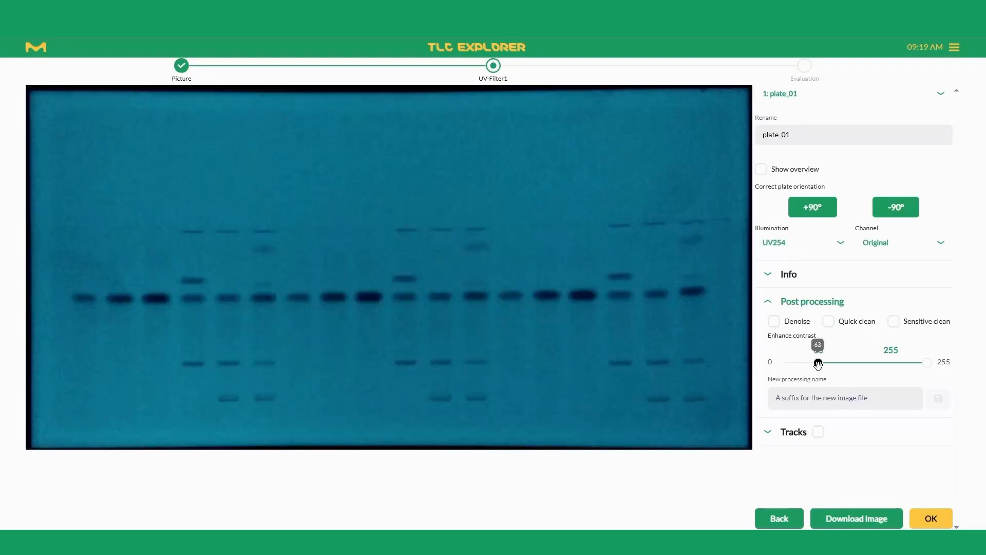
pyautogui.moveTo(818, 364); pyautogui.dragTo(782, 363)
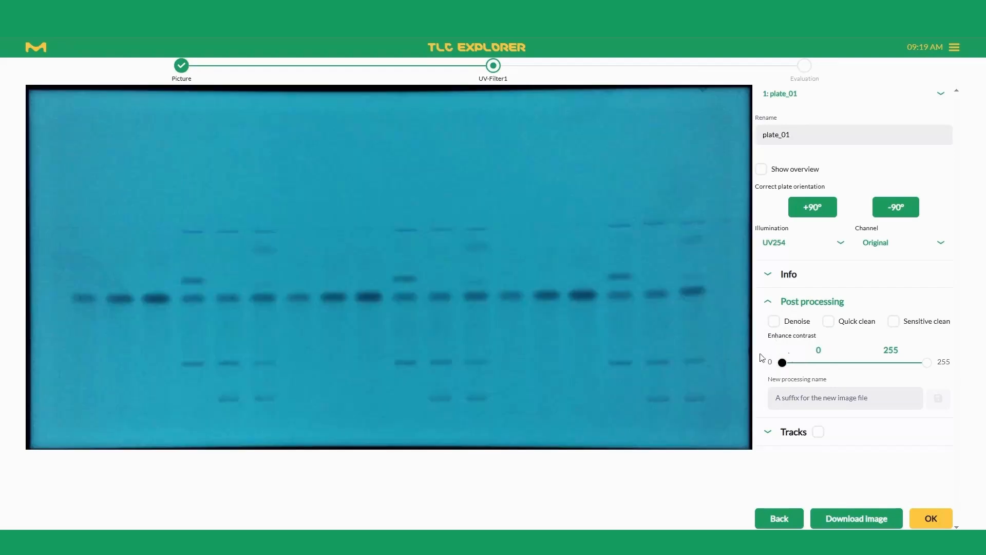
pyautogui.moveTo(930, 361)
pyautogui.moveTo(929, 361); pyautogui.dragTo(899, 365)
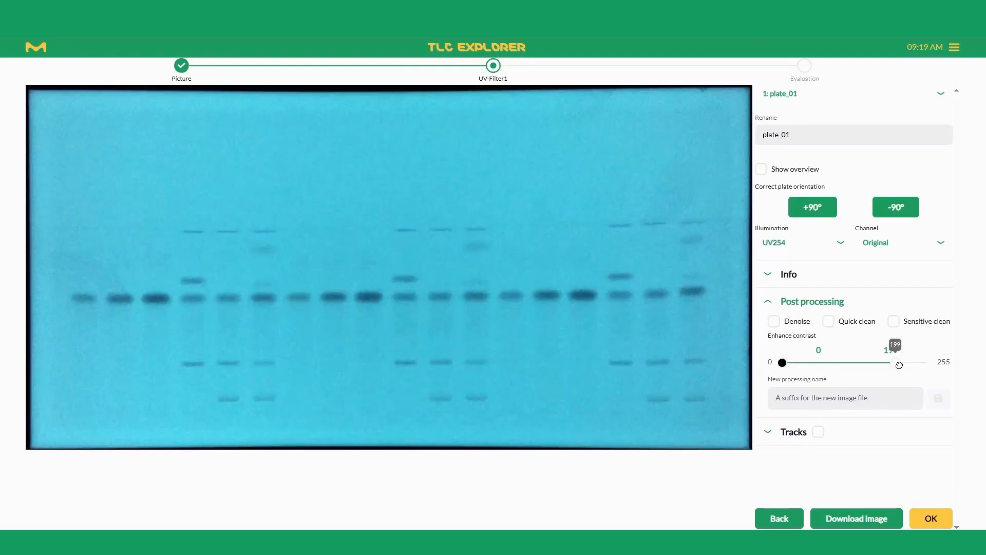
pyautogui.moveTo(899, 365); pyautogui.dragTo(927, 363)
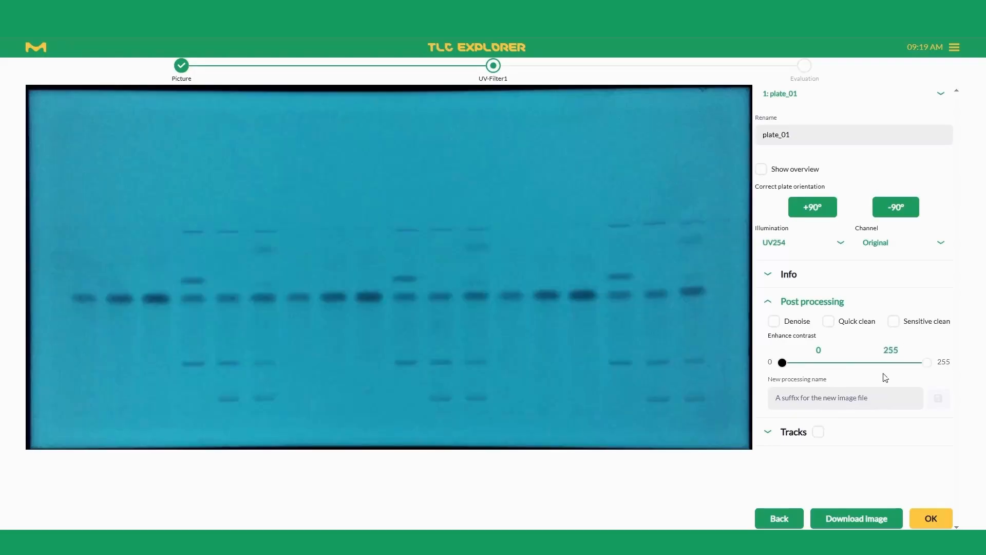
pyautogui.click(770, 302)
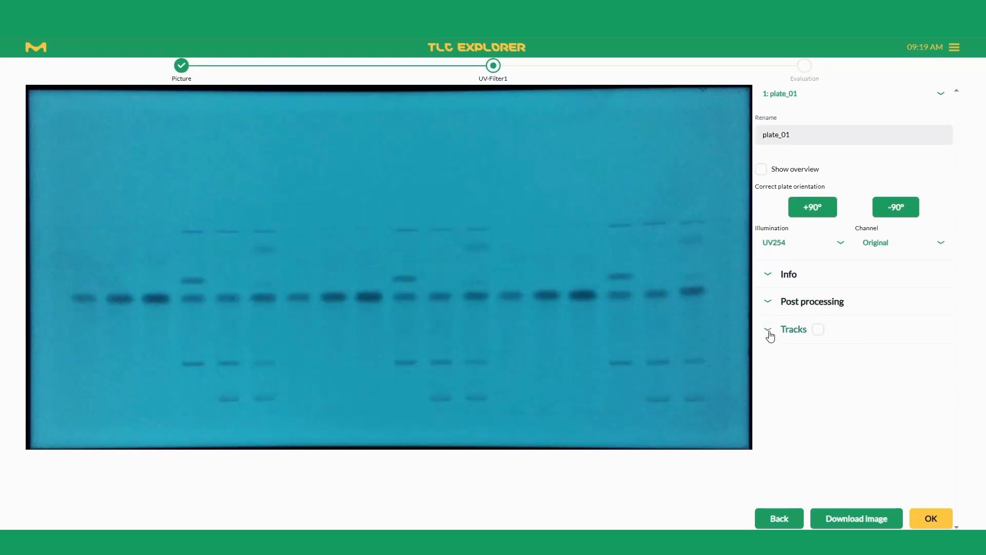
# Show the tracks on the plate, and set the solvent front to 61.8 mm and the track width to 6 mm.
pyautogui.click(770, 334)
pyautogui.click(818, 330)
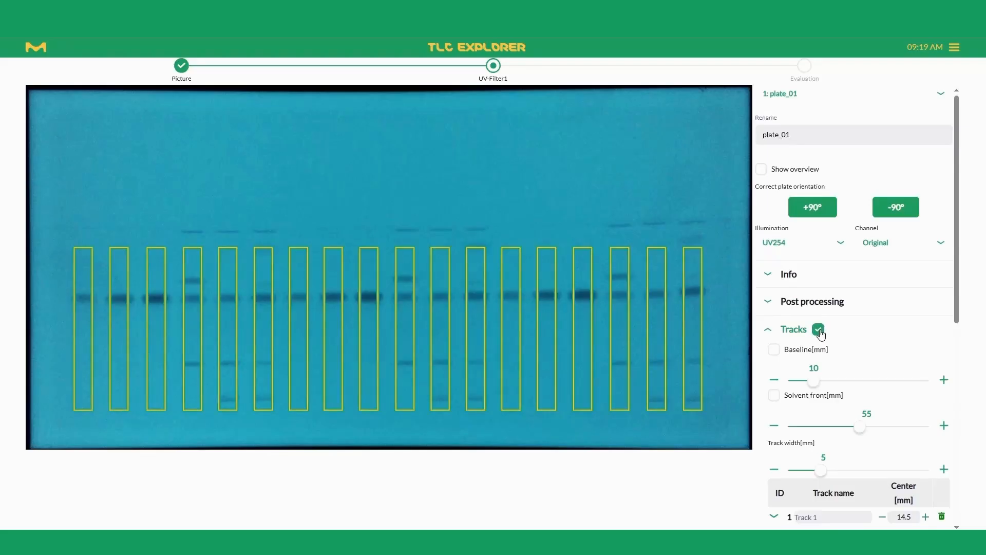
pyautogui.moveTo(860, 427); pyautogui.dragTo(871, 425)
pyautogui.scroll(-2, 867, 421)
pyautogui.moveTo(823, 367); pyautogui.dragTo(827, 369)
pyautogui.scroll(-2, 828, 369)
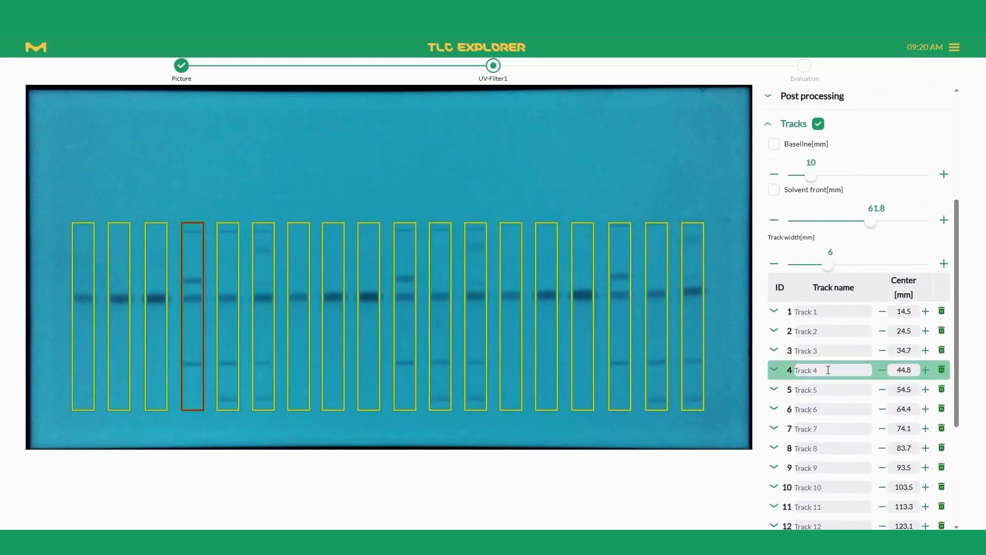
# Name track 1 "Eusolex9020 1.0 mg-ml 2-Propanol".
pyautogui.click(845, 312)
pyautogui.write('Eusolex9020 1.0 mg-ml')
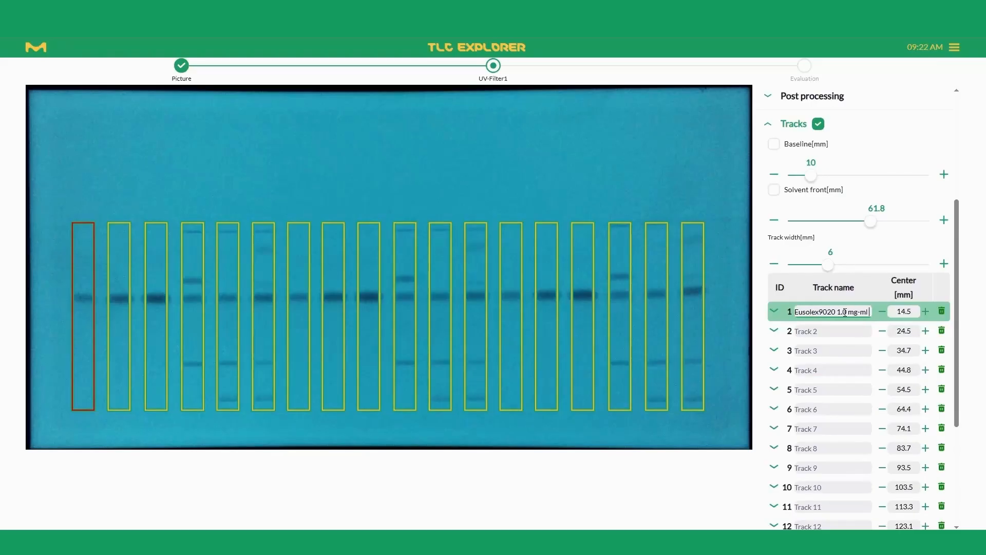
pyautogui.write(' 2-Propanol')
# Mark track 1 as a reference with a sample volume of 1.0 and a concentration of 1.000.
pyautogui.click(774, 310)
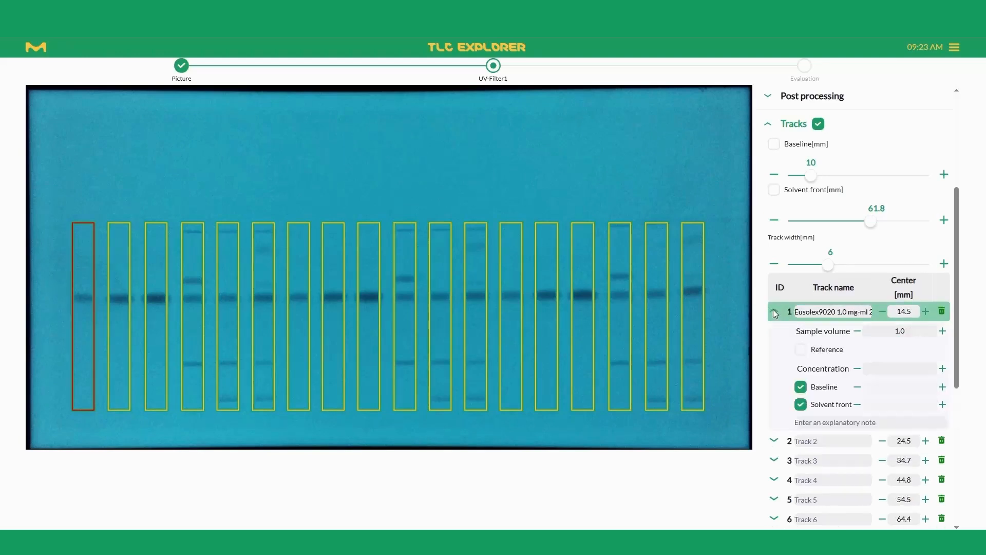
pyautogui.click(800, 351)
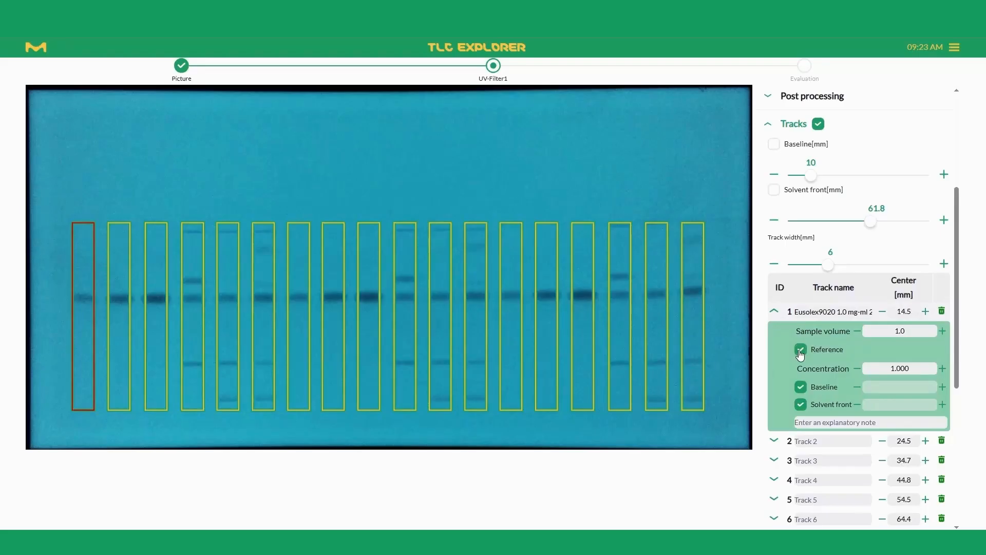
pyautogui.moveTo(911, 330); pyautogui.dragTo(868, 331)
pyautogui.moveTo(911, 369); pyautogui.dragTo(869, 376)
# Try individual baseline and solvent front values for track 1, and return both to the plate-wide settings.
pyautogui.click(802, 389)
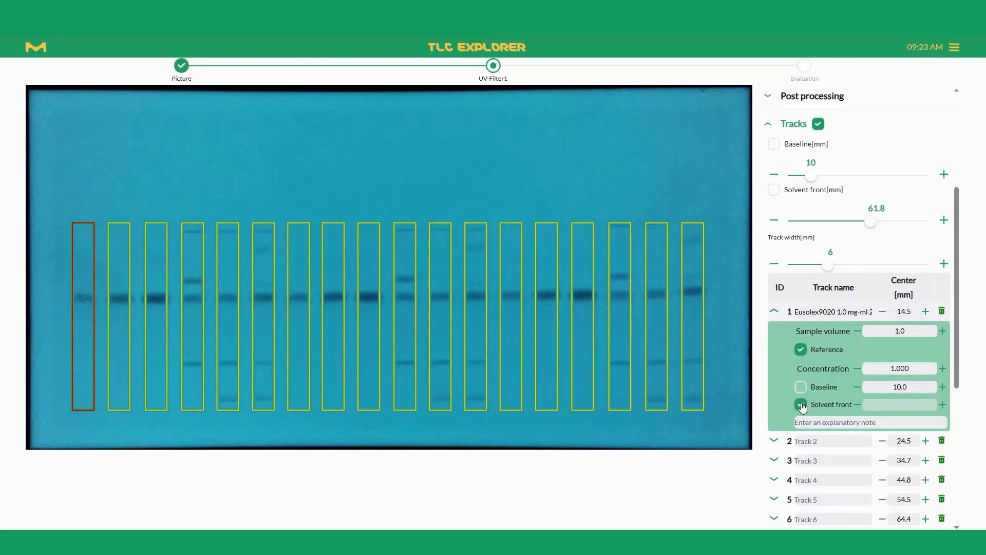
pyautogui.click(802, 405)
pyautogui.click(801, 389)
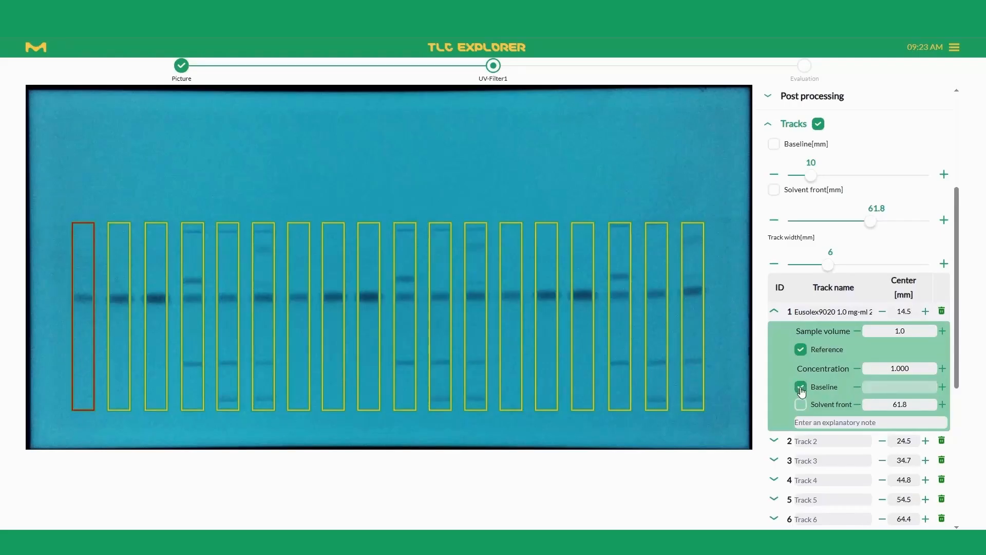
pyautogui.click(802, 405)
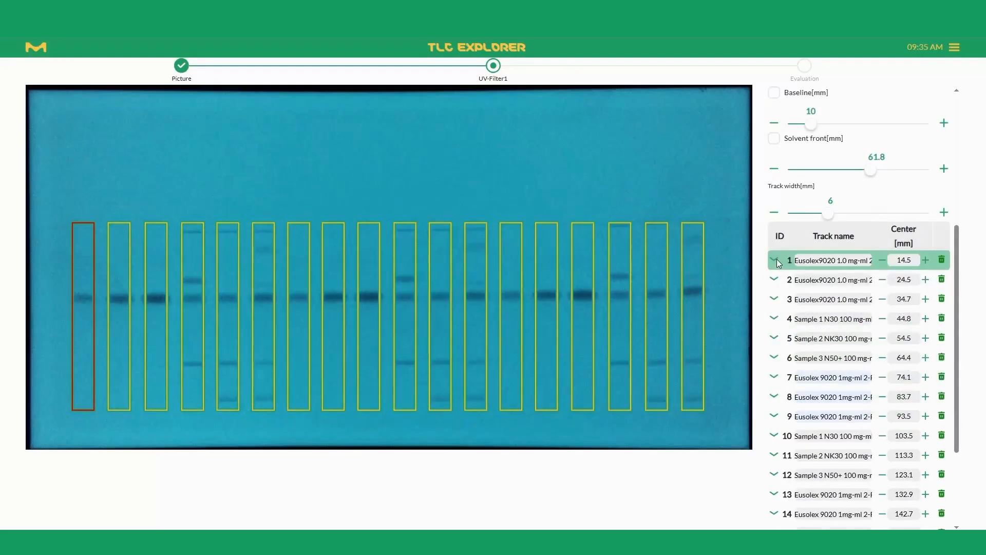
# Review the sample volume, reference and concentration details of tracks 1 and 5.
pyautogui.click(775, 260)
pyautogui.click(777, 261)
pyautogui.click(773, 340)
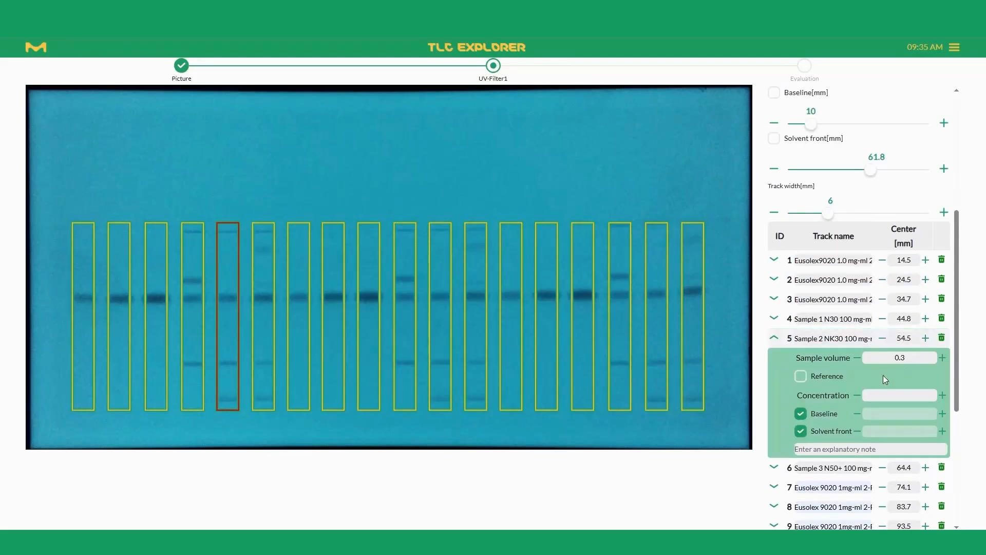
pyautogui.click(772, 339)
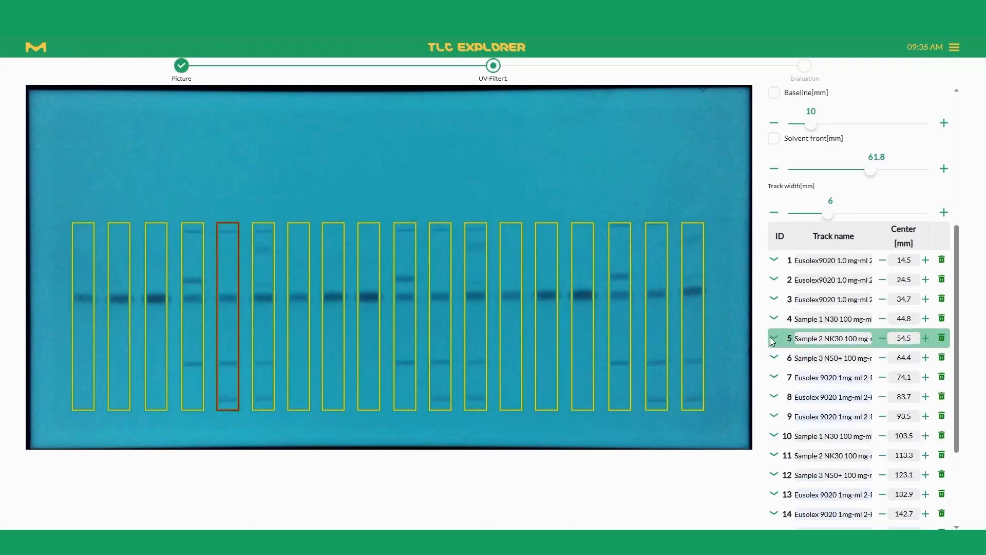
# Accept the track definitions and continue to the evaluation, using UV254 illumination and the Original channel.
pyautogui.scroll(-3, 770, 349)
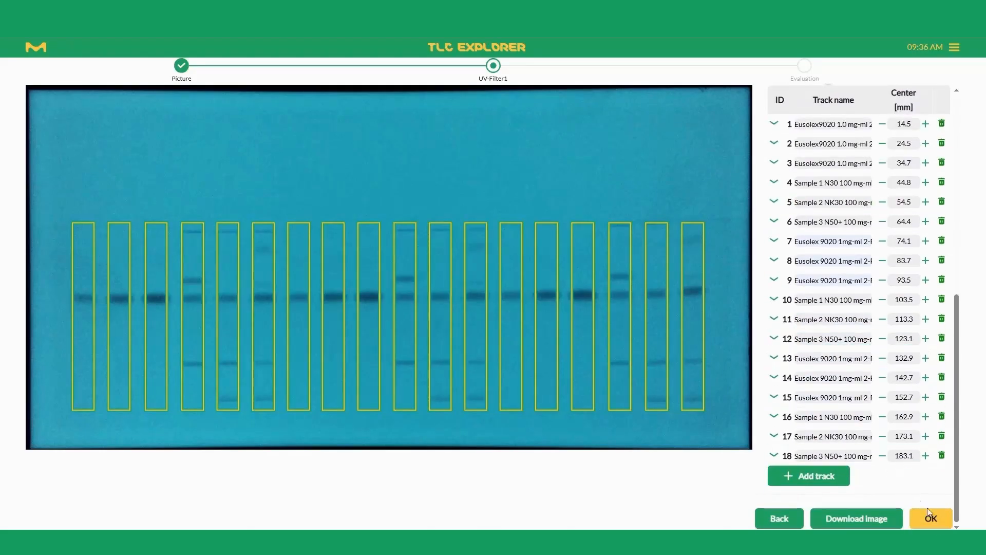
pyautogui.click(932, 519)
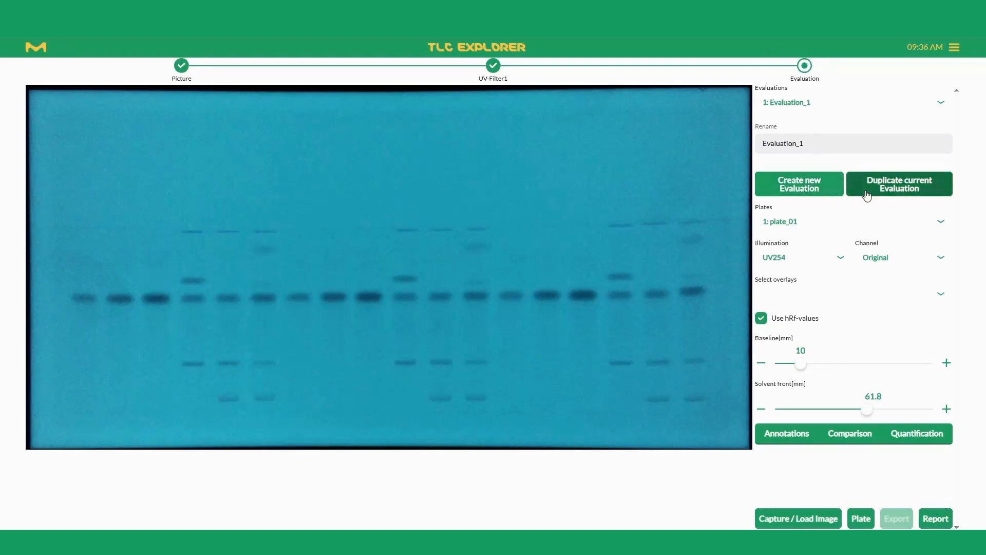
pyautogui.click(780, 257)
pyautogui.click(779, 257)
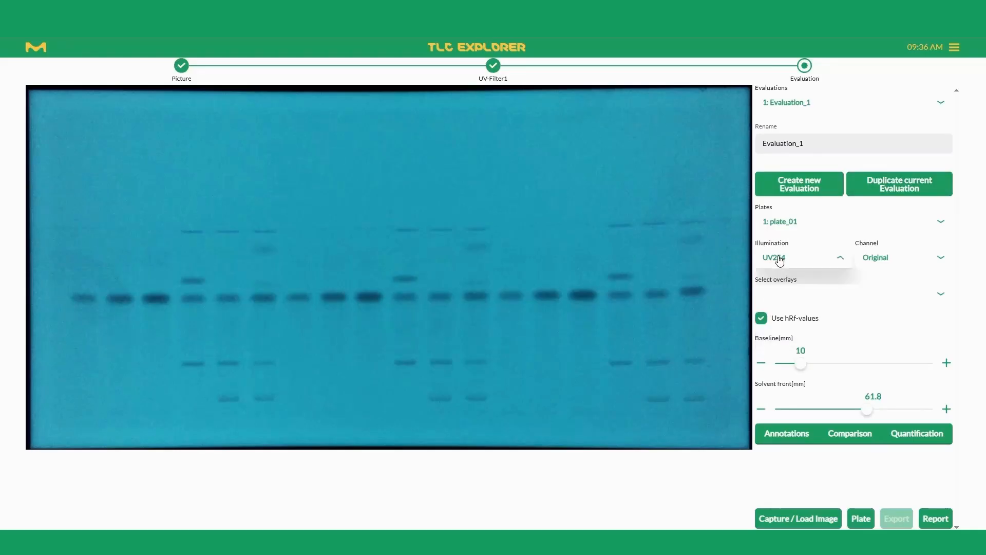
pyautogui.click(881, 262)
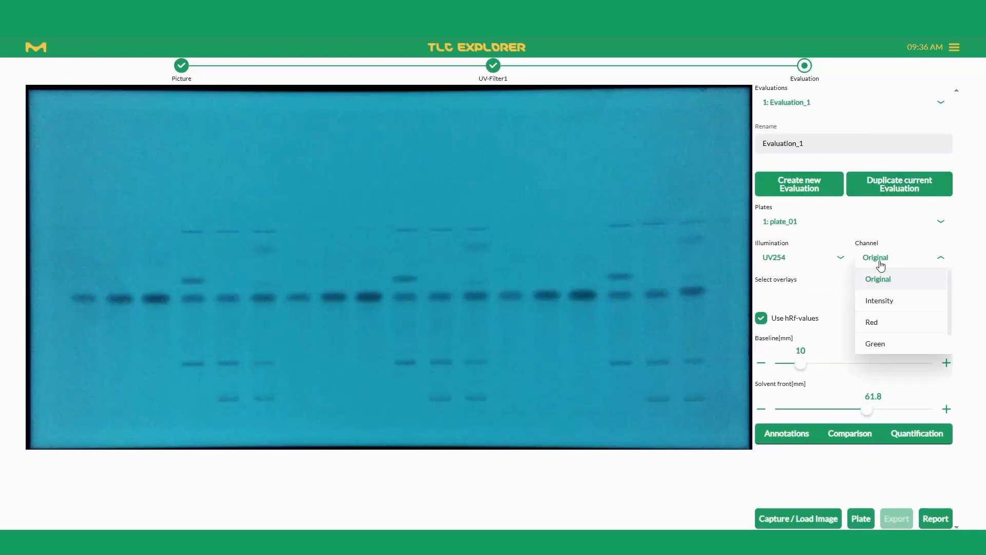
pyautogui.click(878, 277)
# Enable the Solvent front, Baseline, Rf scale, cm scale, Tracks and Annotations overlays on the evaluation image.
pyautogui.click(773, 300)
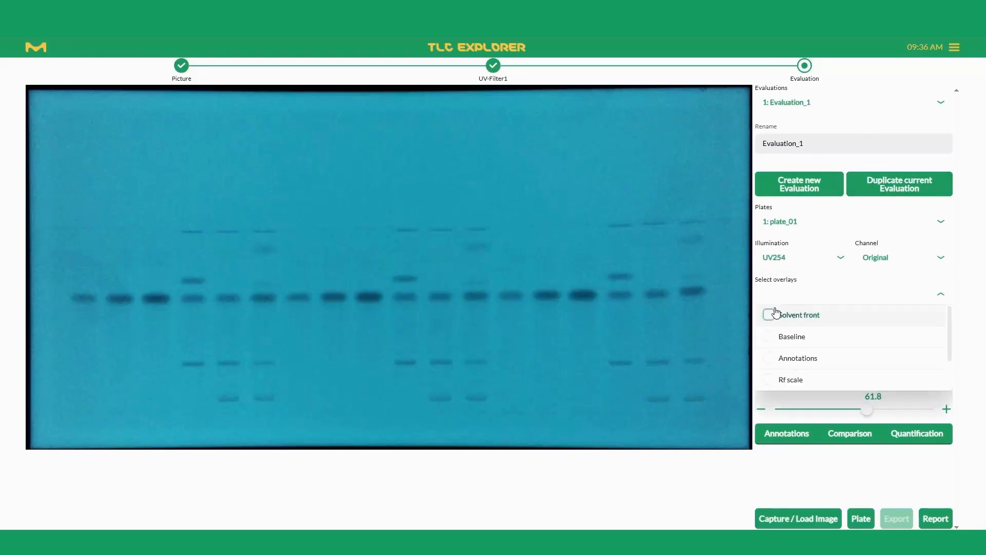
pyautogui.click(769, 314)
pyautogui.click(770, 336)
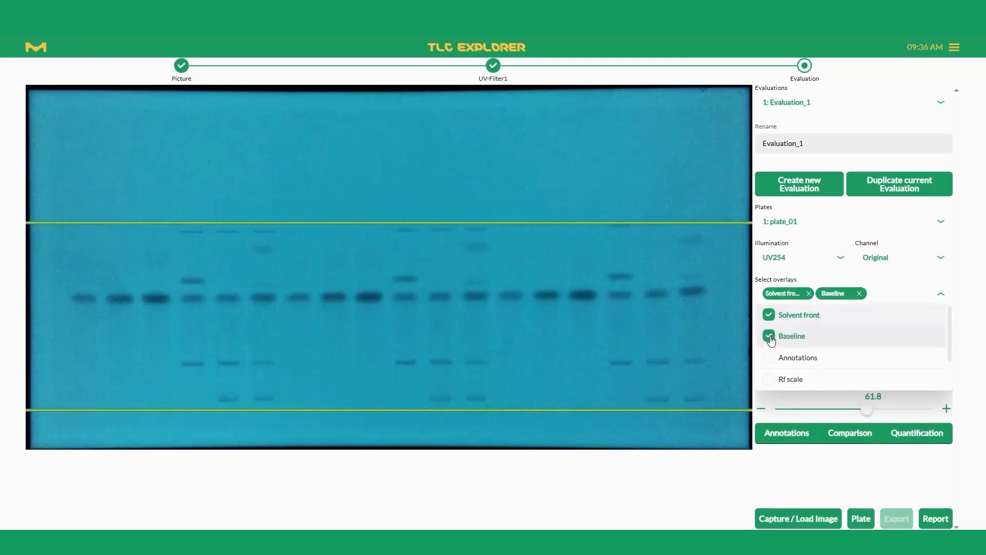
pyautogui.scroll(-2, 770, 370)
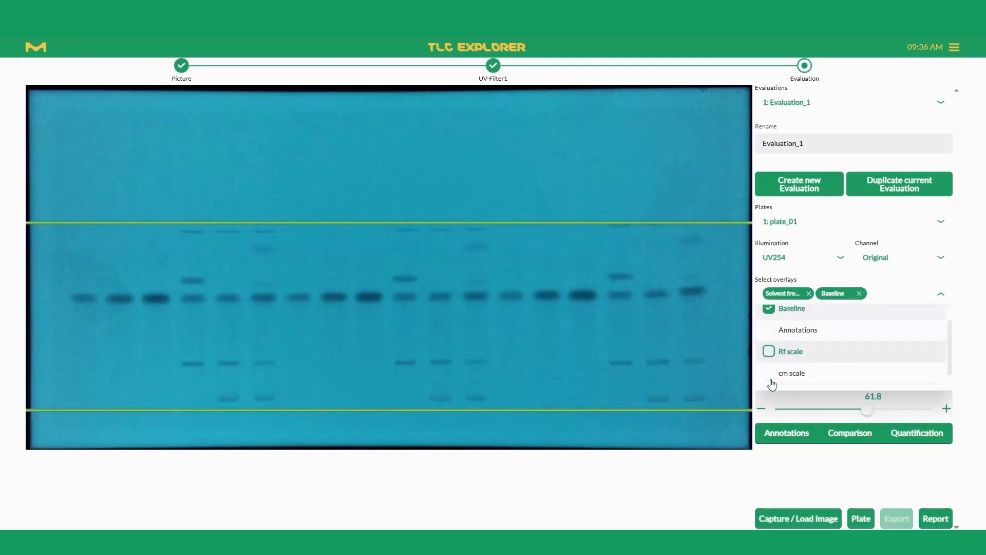
pyautogui.click(769, 338)
pyautogui.click(769, 358)
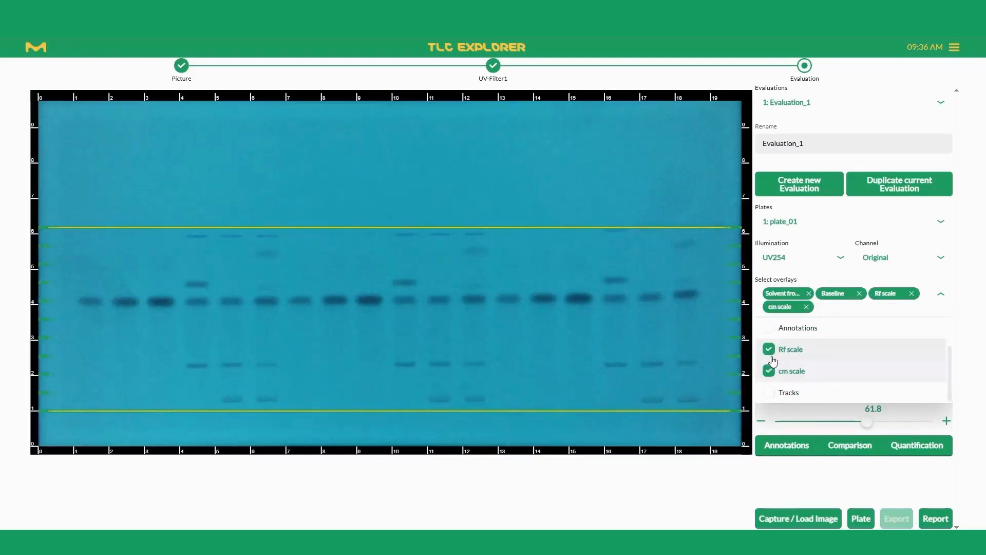
pyautogui.click(769, 393)
pyautogui.scroll(2, 769, 391)
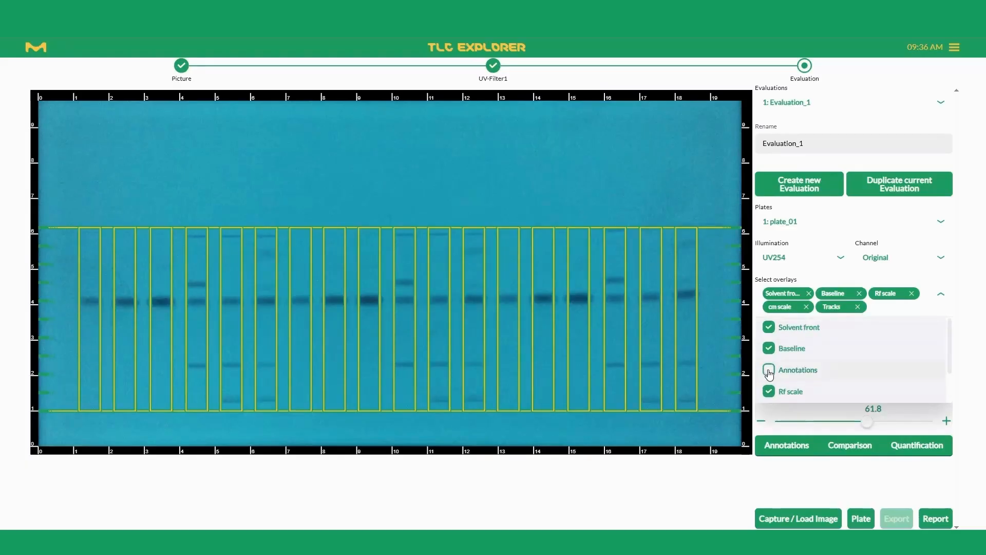
pyautogui.click(769, 371)
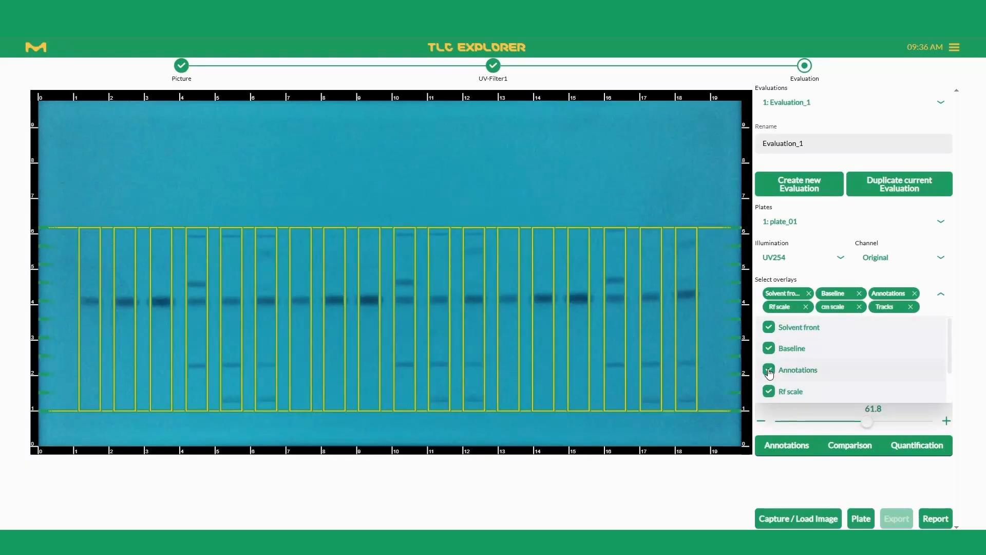
pyautogui.click(940, 300)
# Add an annotation on the dark spot in track 3 and label it "Eusolex 9020".
pyautogui.click(786, 450)
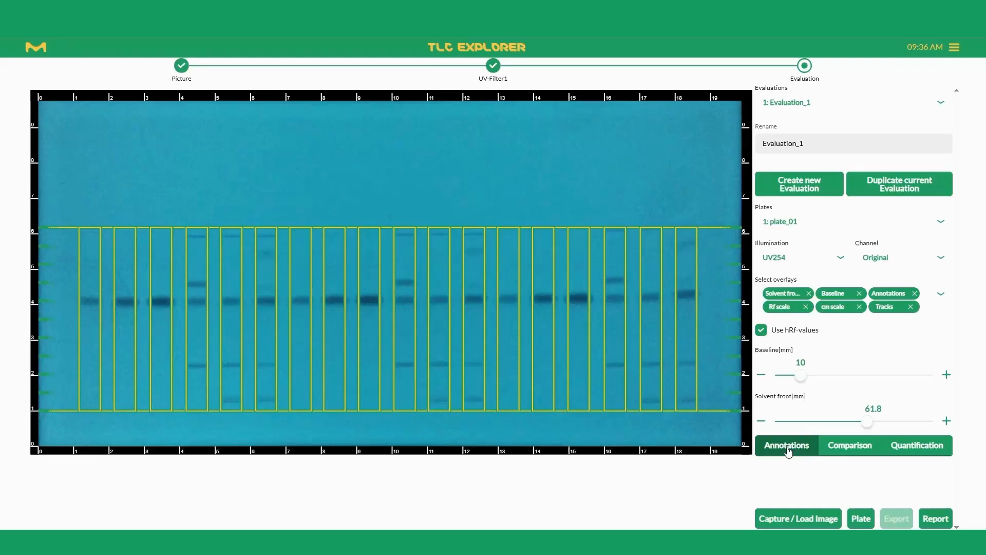
pyautogui.click(789, 451)
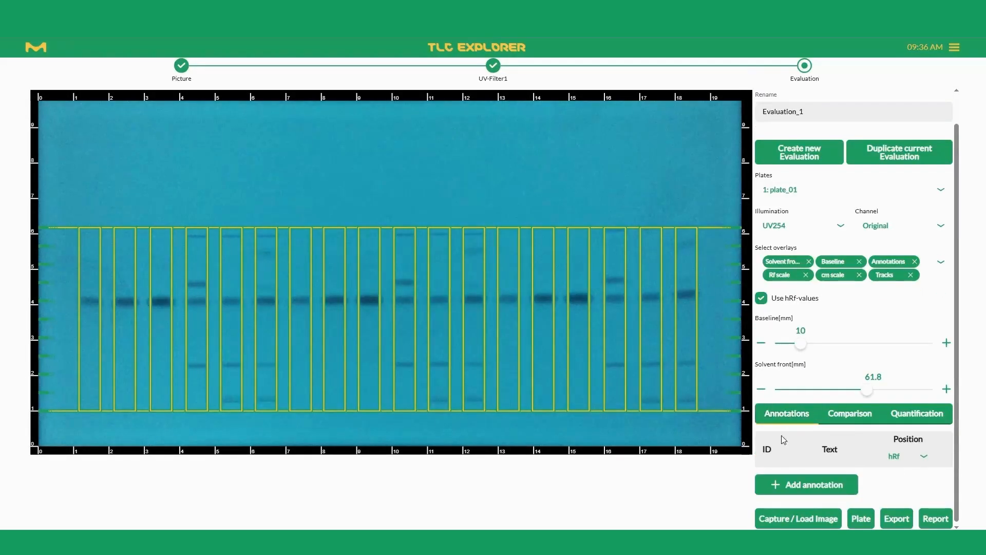
pyautogui.click(787, 490)
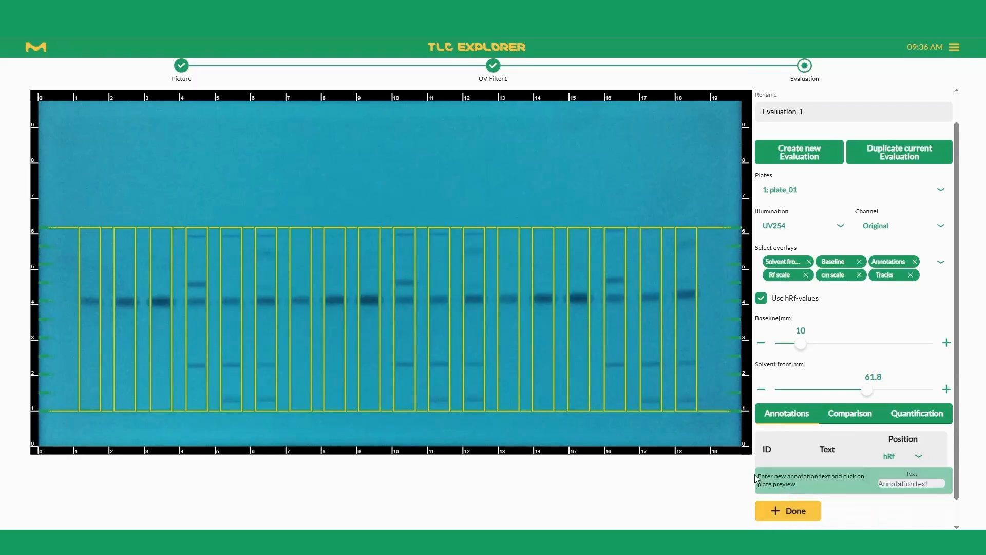
pyautogui.click(160, 300)
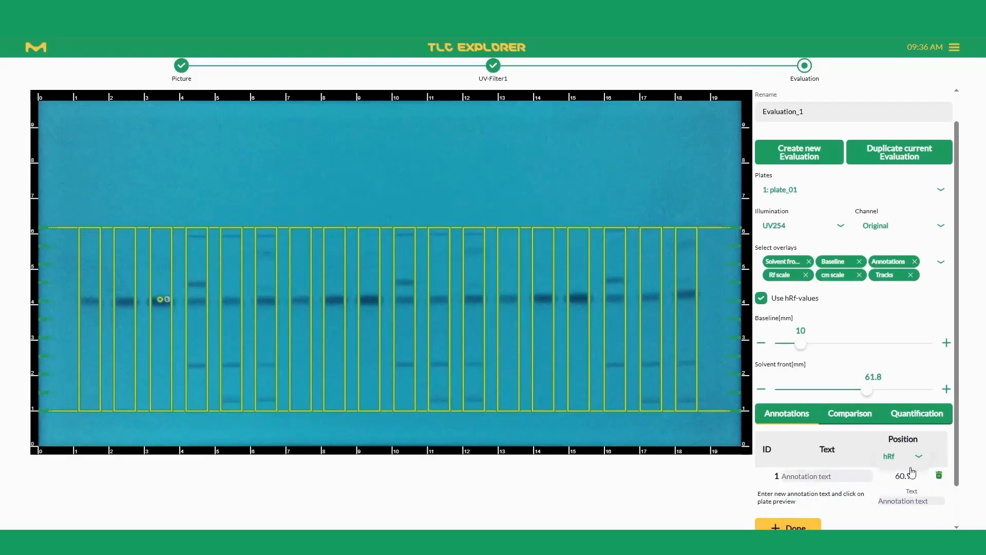
pyautogui.click(829, 477)
pyautogui.write('Euso')
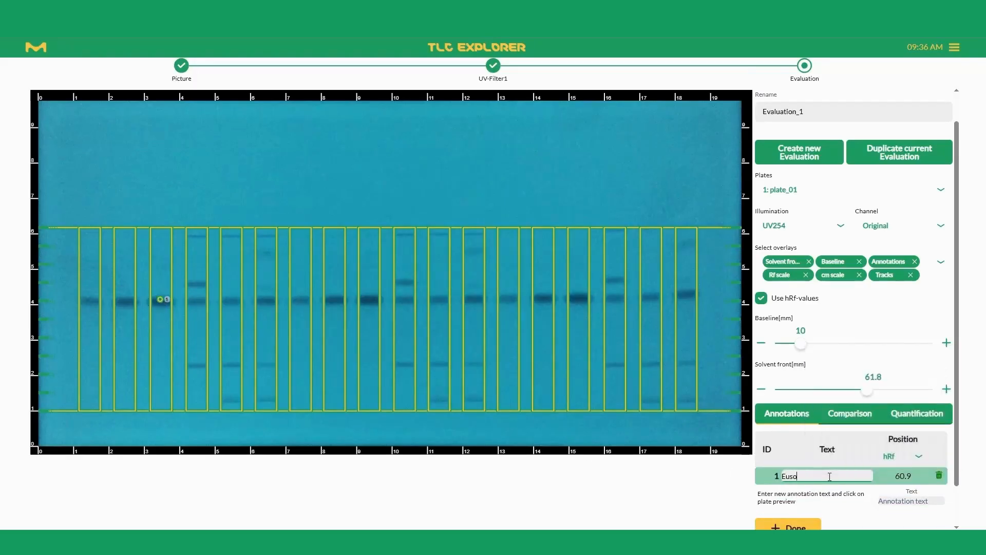
pyautogui.write('lex 9020')
# Annotate the lower spot in track 10 as "Unknown Substance" and finish adding annotations.
pyautogui.scroll(-1, 837, 470)
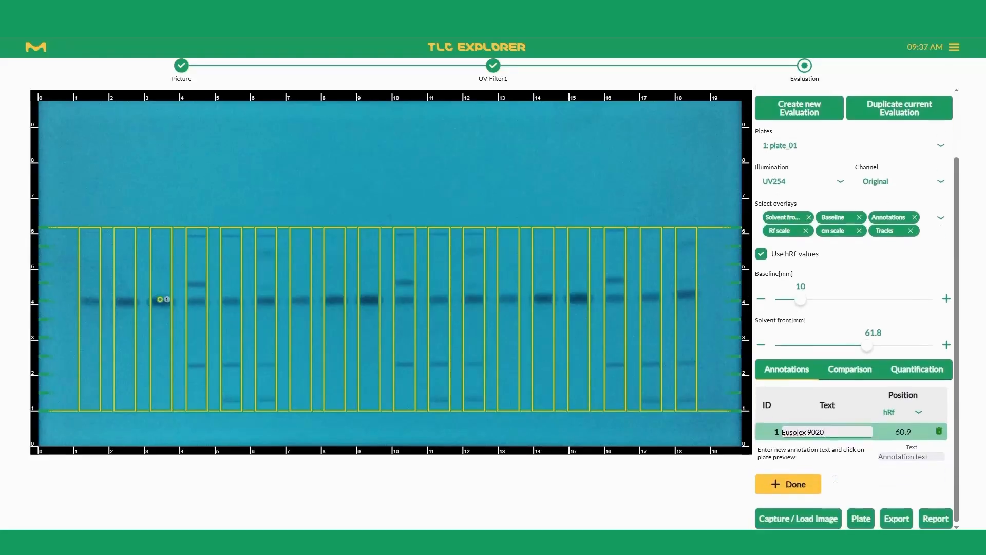
pyautogui.click(406, 363)
pyautogui.click(832, 449)
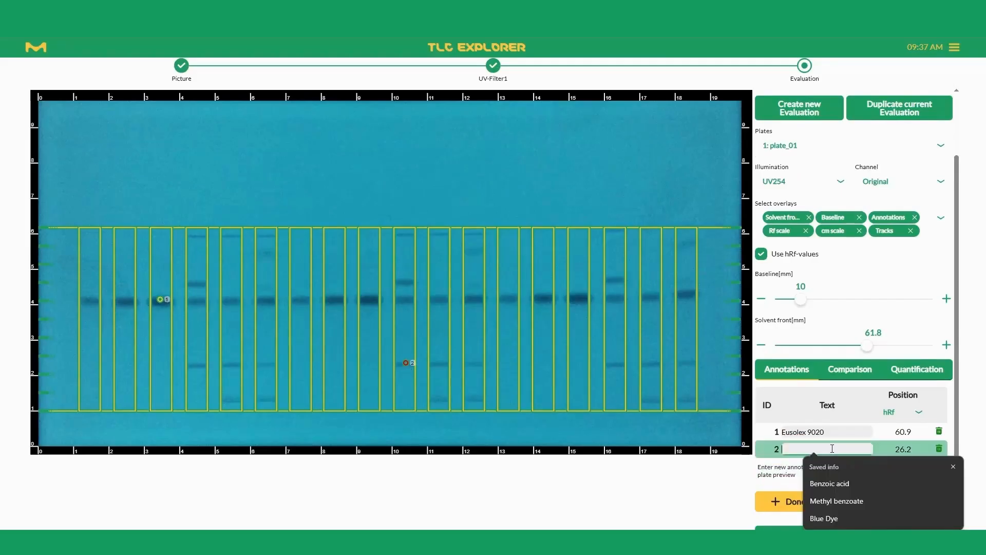
pyautogui.write('Unknown Substance')
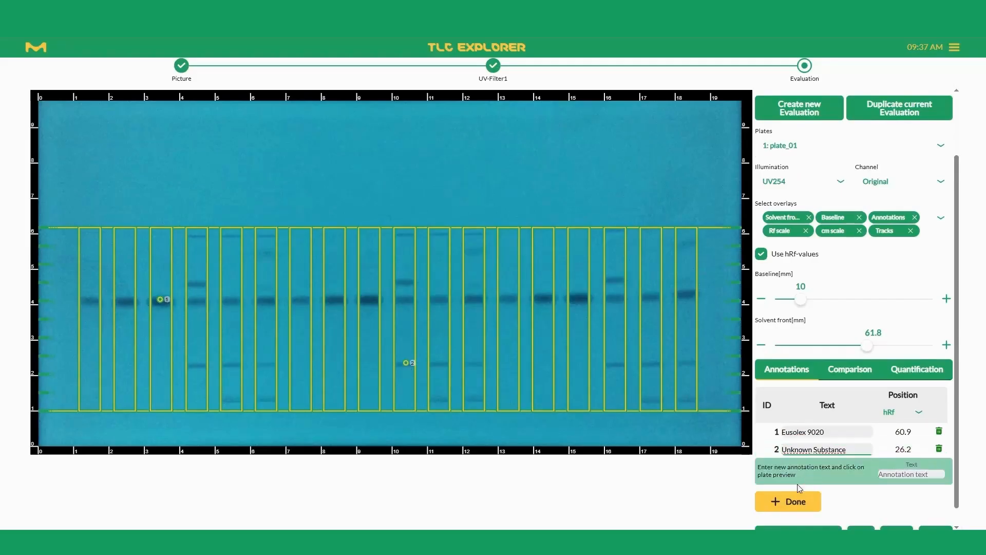
pyautogui.click(782, 502)
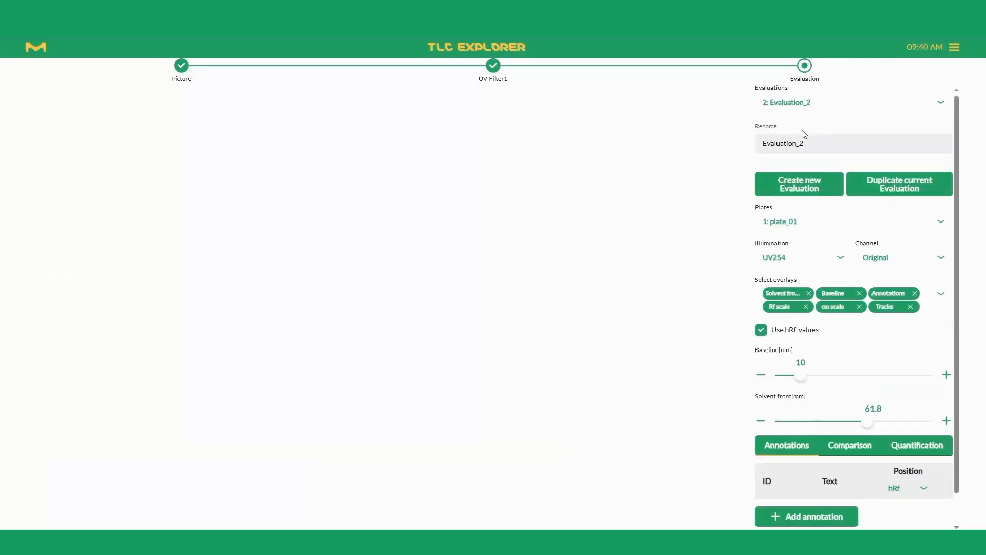
# Start a track comparison in Evaluation_2 with the Eusolex9020 1.0 mg-ml track 3 and the Sample 1 N30 track 4.
pyautogui.scroll(-1, 854, 355)
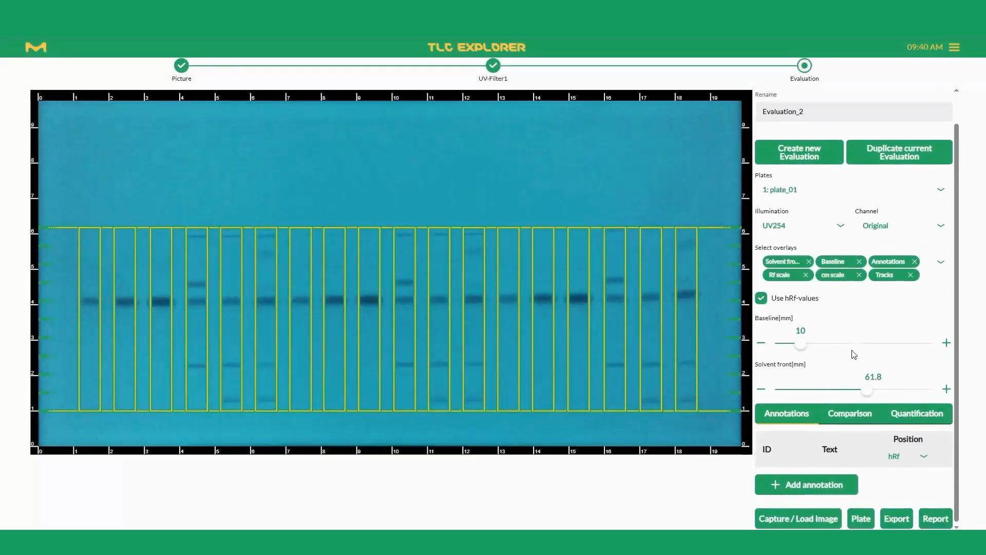
pyautogui.click(846, 414)
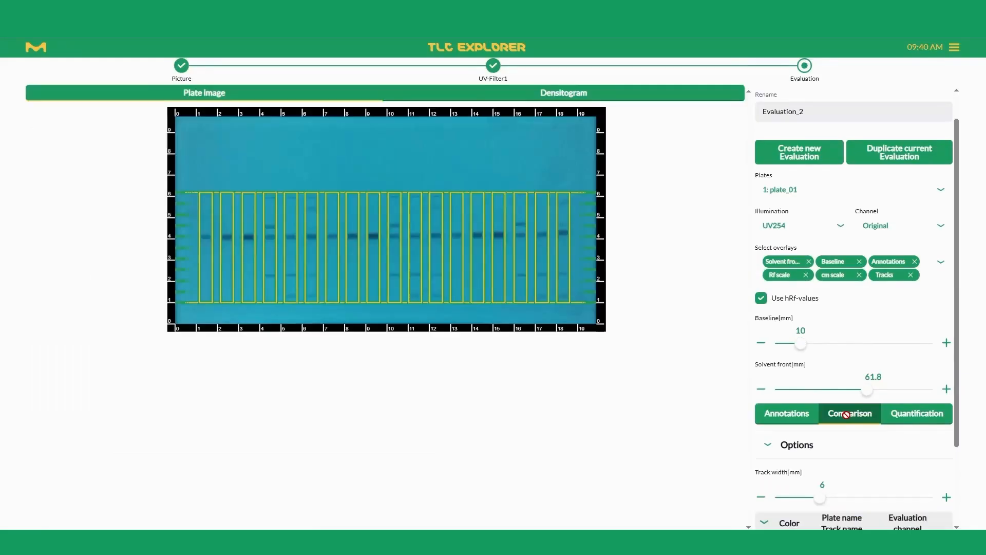
pyautogui.scroll(-2, 832, 426)
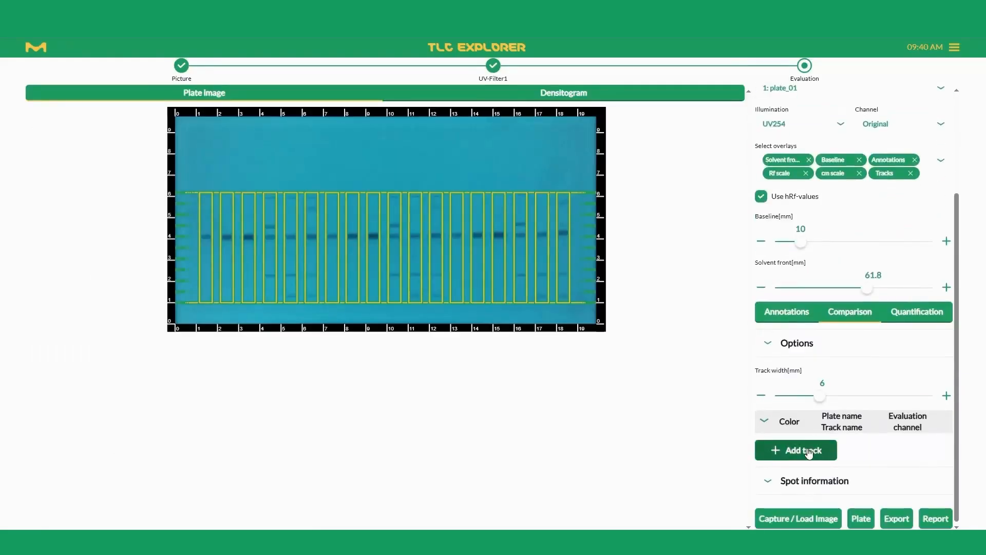
pyautogui.click(809, 448)
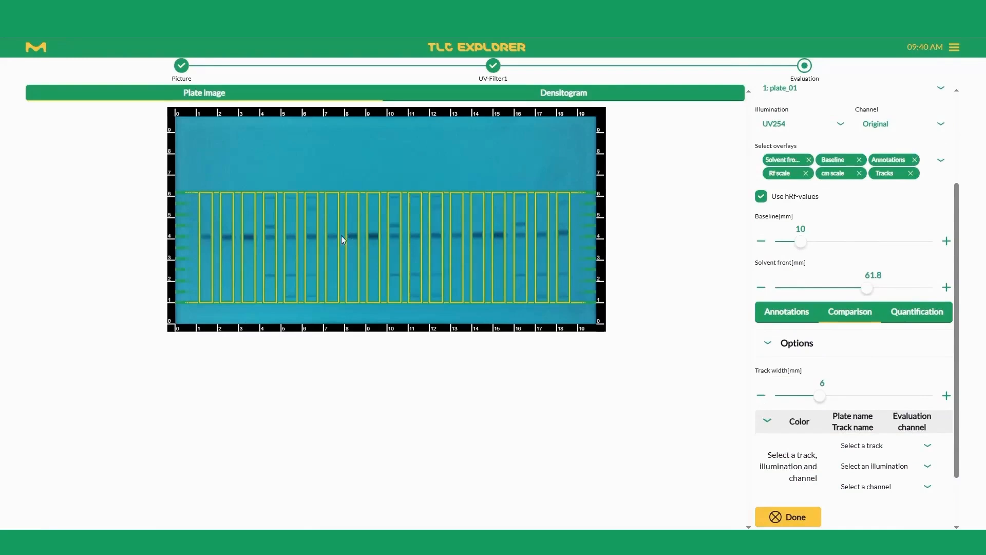
pyautogui.click(250, 237)
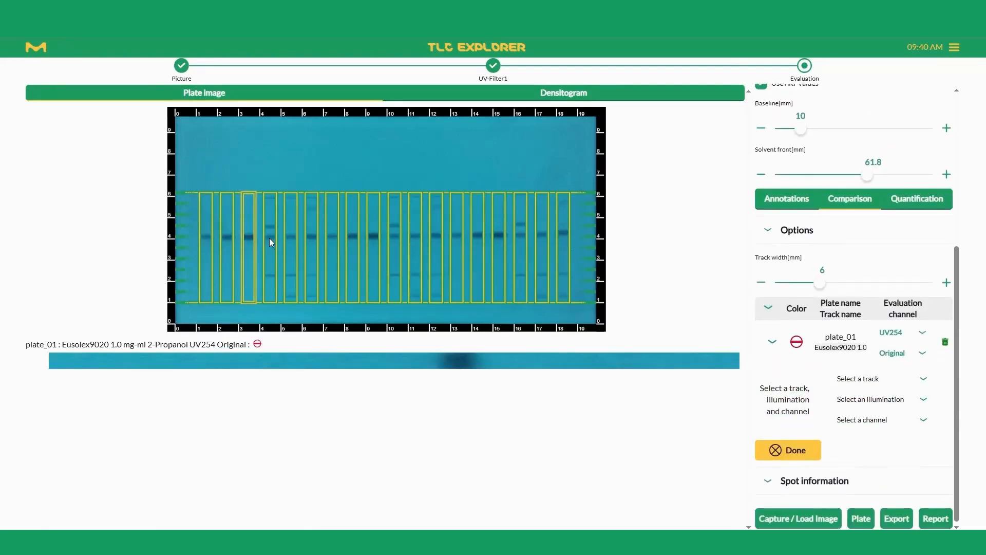
pyautogui.click(269, 239)
# Try the Intensity channel for the Eusolex9020 comparison track and return it to Original.
pyautogui.click(897, 354)
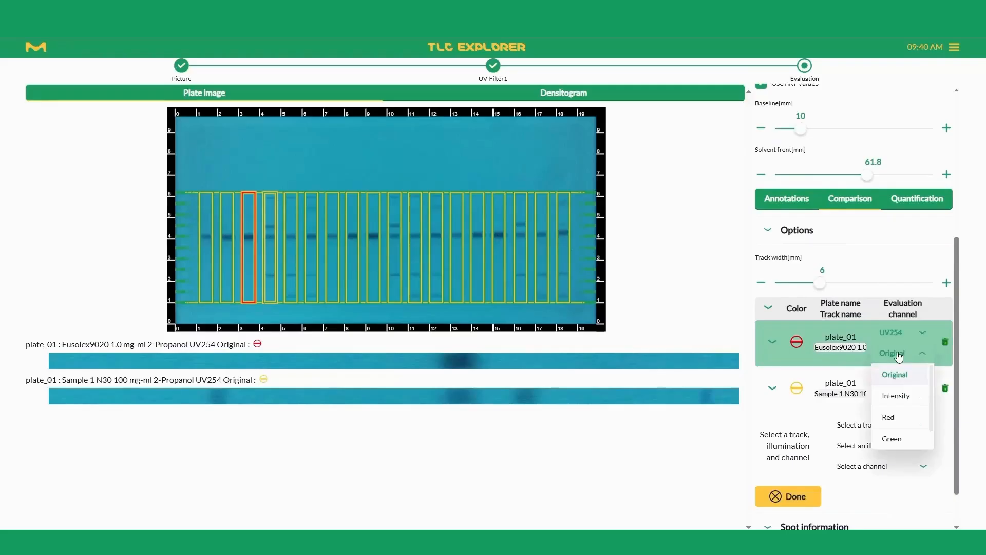
pyautogui.click(896, 396)
pyautogui.click(897, 353)
pyautogui.click(897, 374)
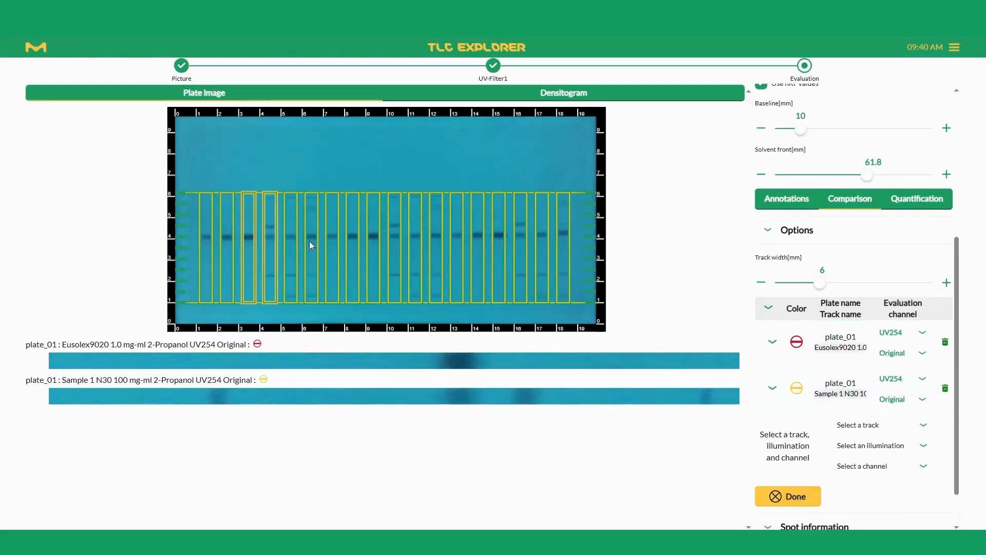
# Add the Sample 2 NK30 track 5 to the comparison.
pyautogui.click(289, 235)
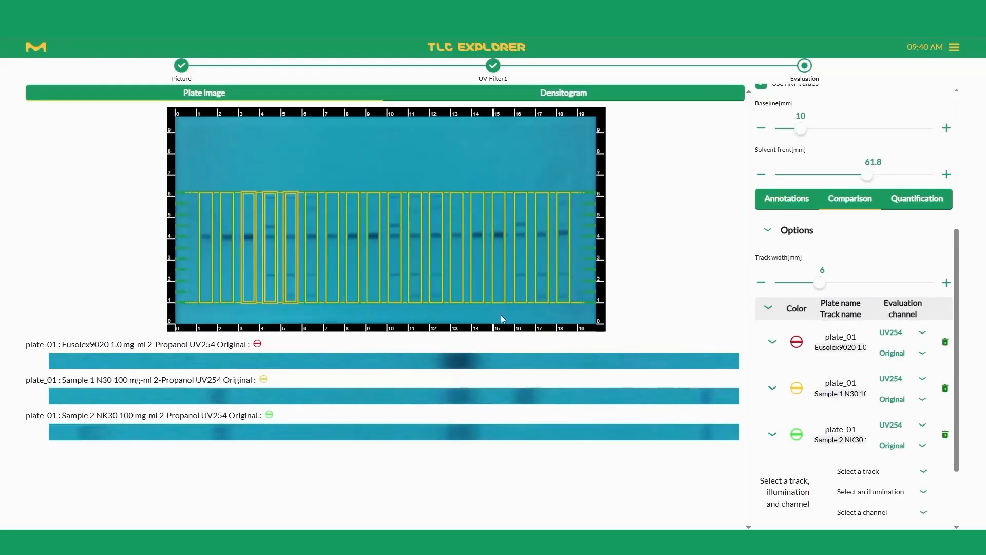
pyautogui.click(883, 411)
pyautogui.scroll(-2, 883, 411)
# Try other illuminations for the Sample 2 NK30 track, return to UV254, and view the comparison densitogram.
pyautogui.click(905, 334)
pyautogui.click(893, 375)
pyautogui.click(904, 333)
pyautogui.click(893, 356)
pyautogui.click(899, 333)
pyautogui.click(894, 396)
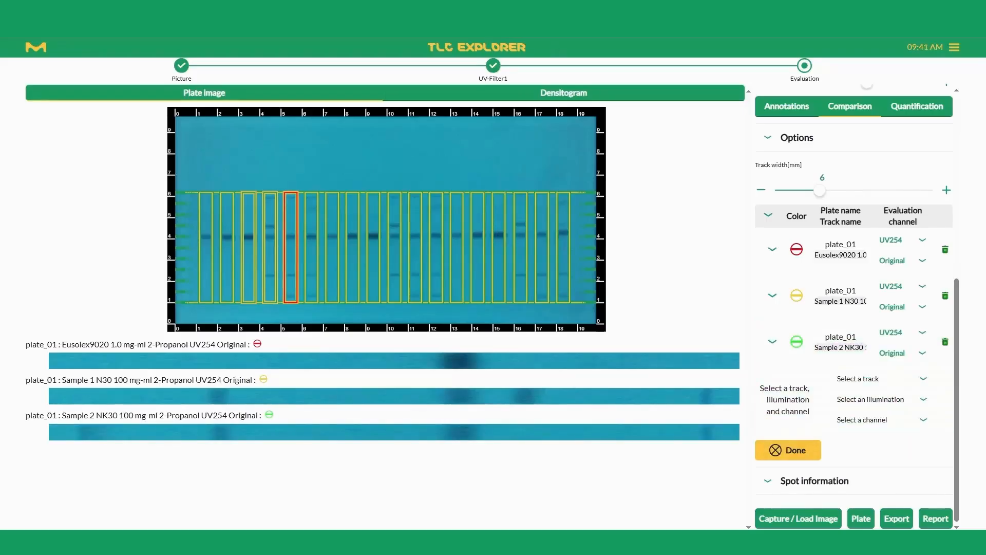
pyautogui.click(549, 96)
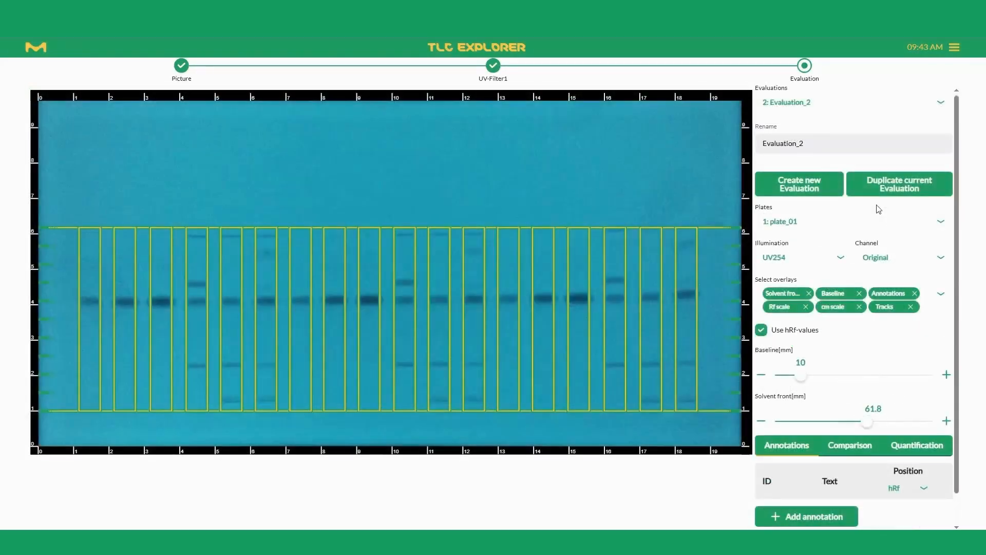
# Create a new evaluation for plate_01 and switch it to quantification.
pyautogui.click(806, 191)
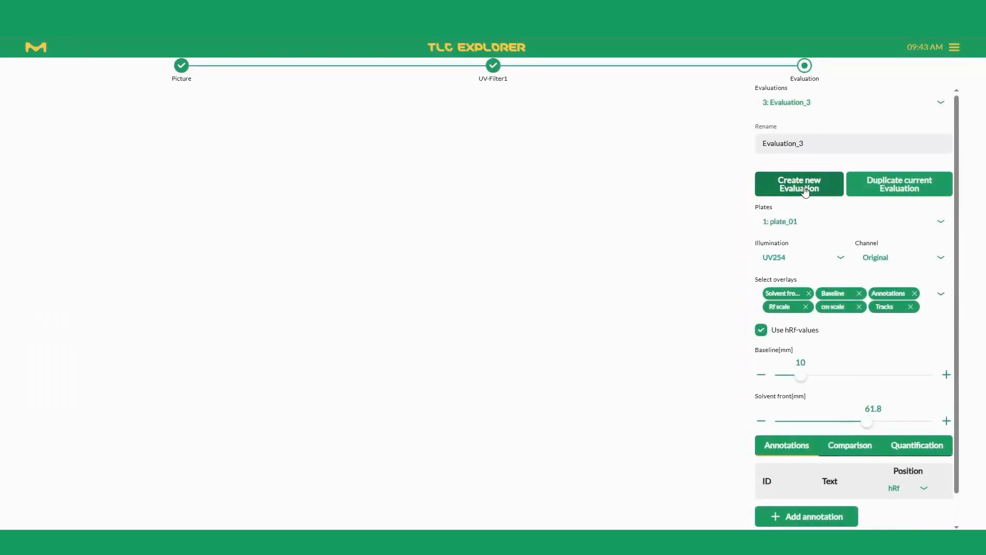
pyautogui.scroll(-1, 801, 267)
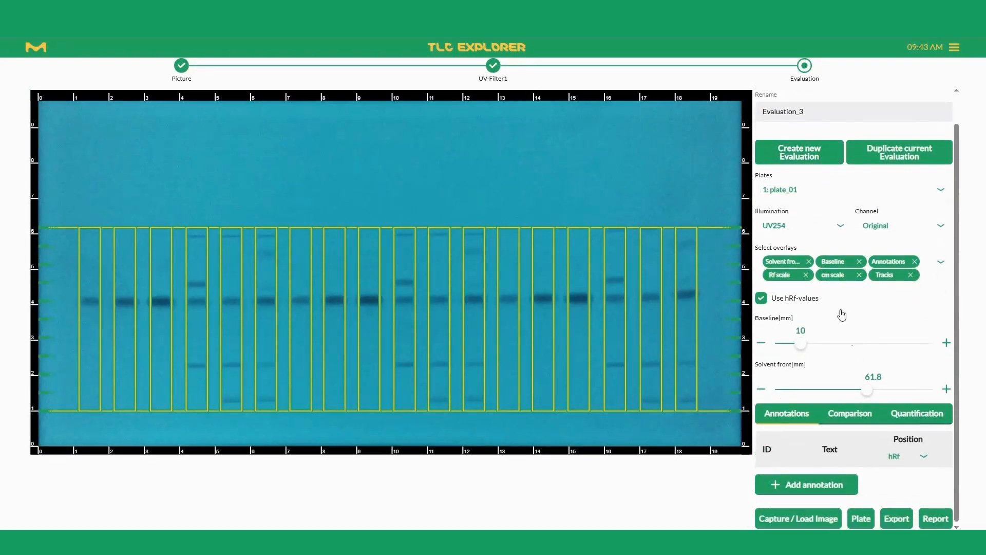
pyautogui.click(918, 418)
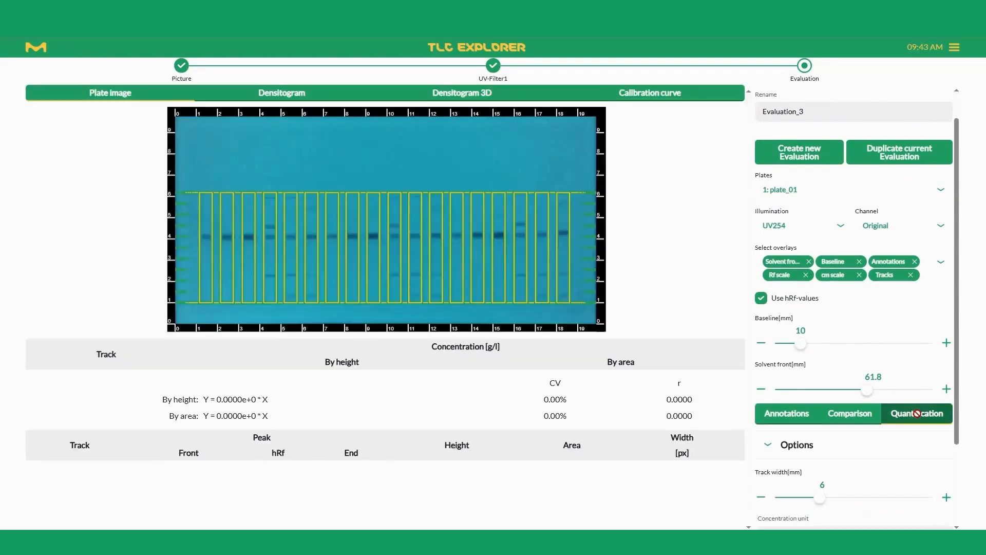
pyautogui.scroll(-3, 917, 414)
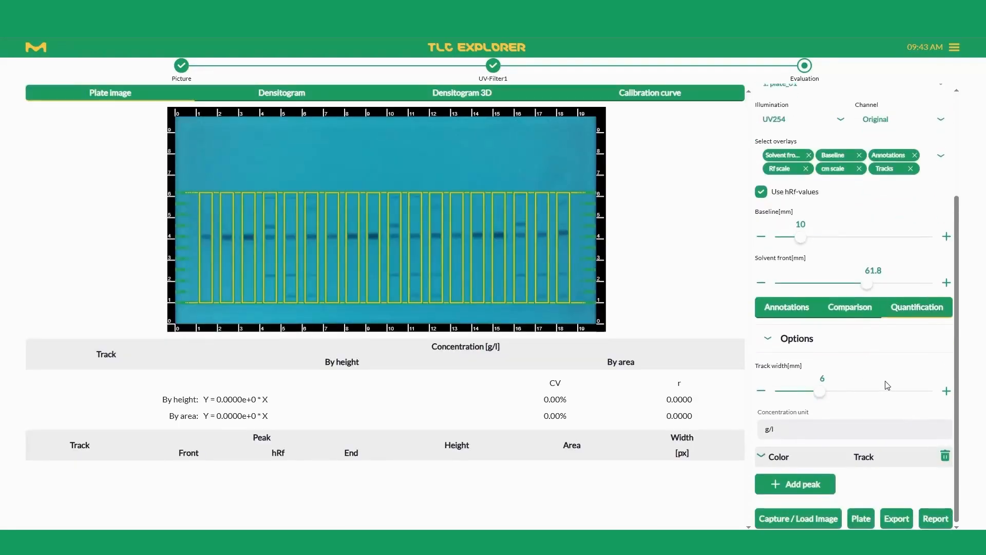
# Set the concentration unit of the quantification to mg/ml.
pyautogui.click(794, 339)
pyautogui.click(789, 343)
pyautogui.moveTo(781, 432); pyautogui.dragTo(723, 429)
pyautogui.write('mg/ml')
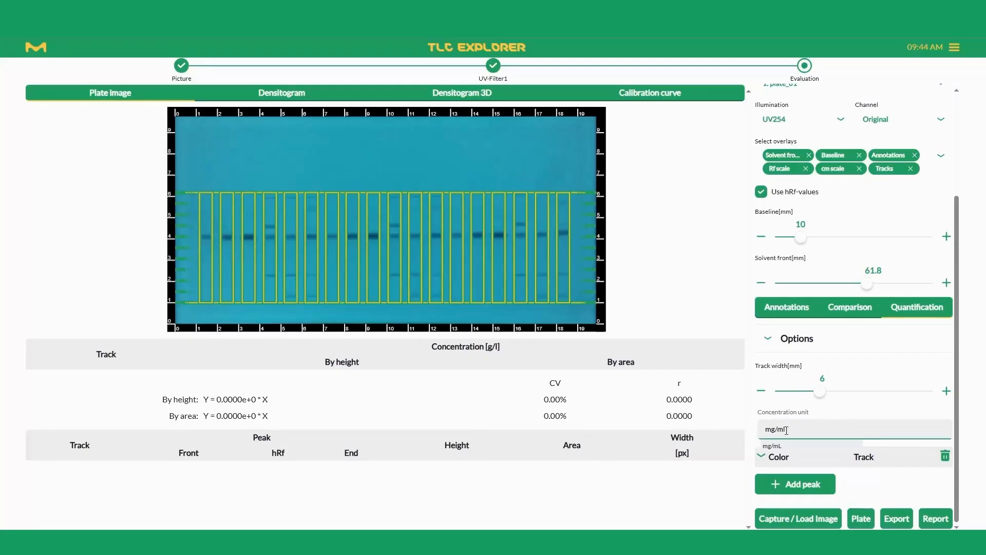
pyautogui.click(882, 441)
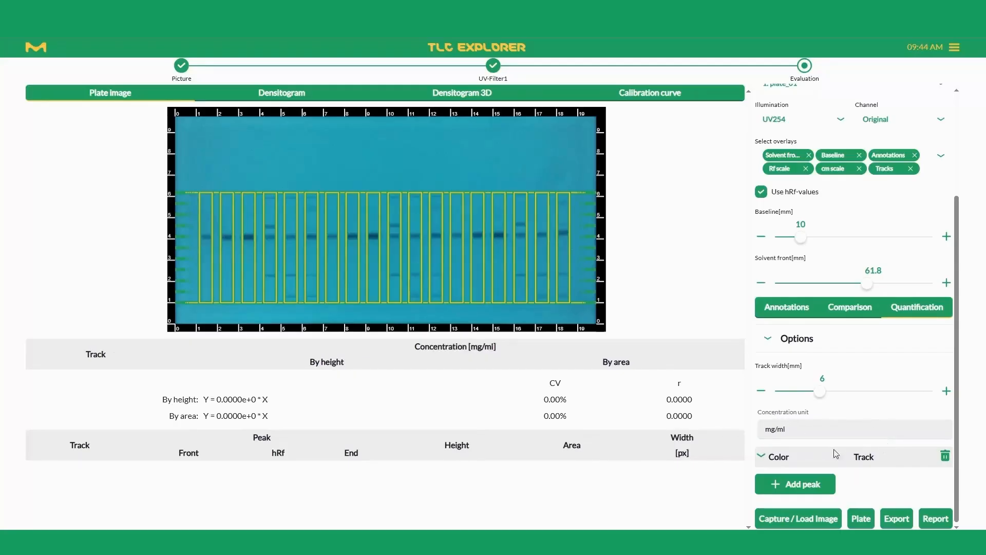
# Add the Eusolex9020 1.0 mg-ml peak of track 3 to the quantification and show its densitogram.
pyautogui.click(779, 485)
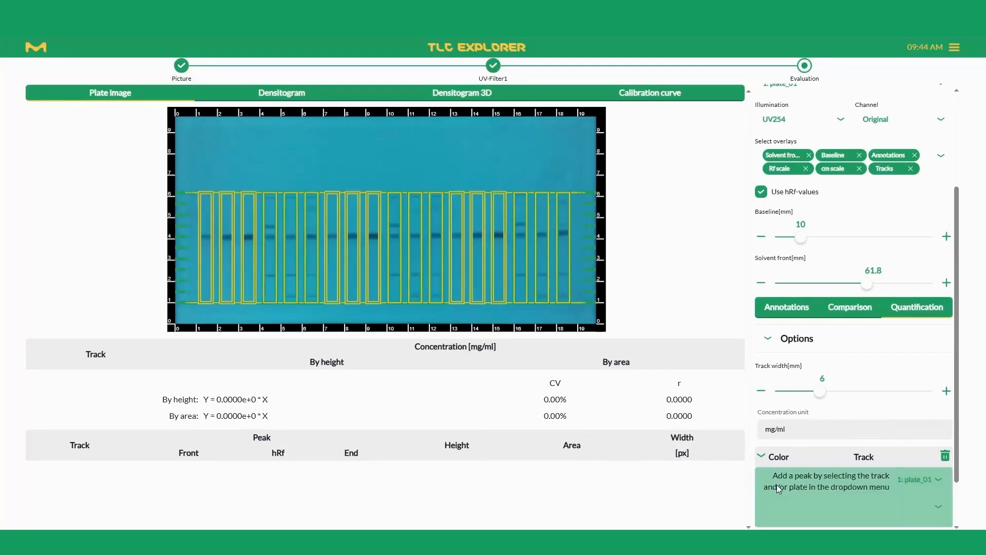
pyautogui.click(247, 237)
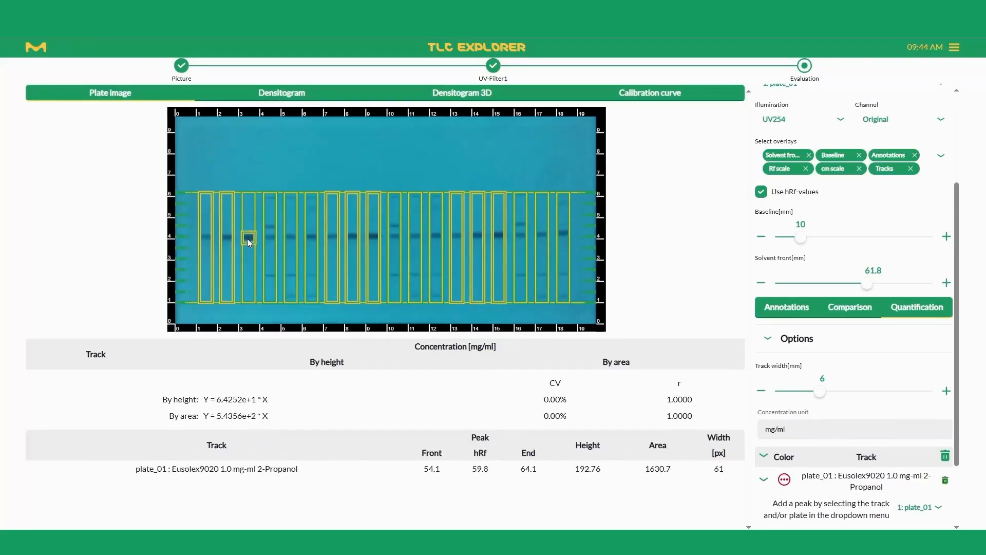
pyautogui.scroll(-2, 827, 467)
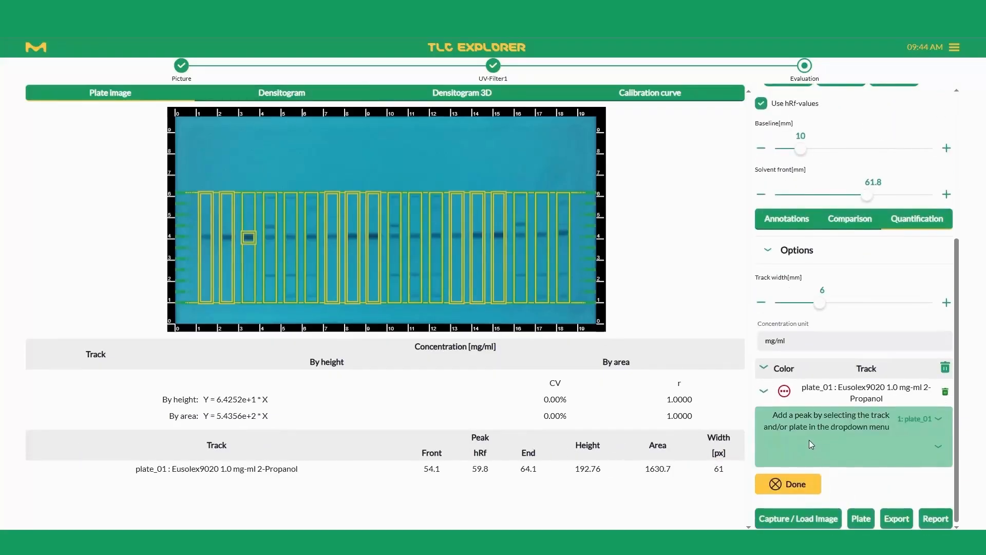
pyautogui.click(268, 96)
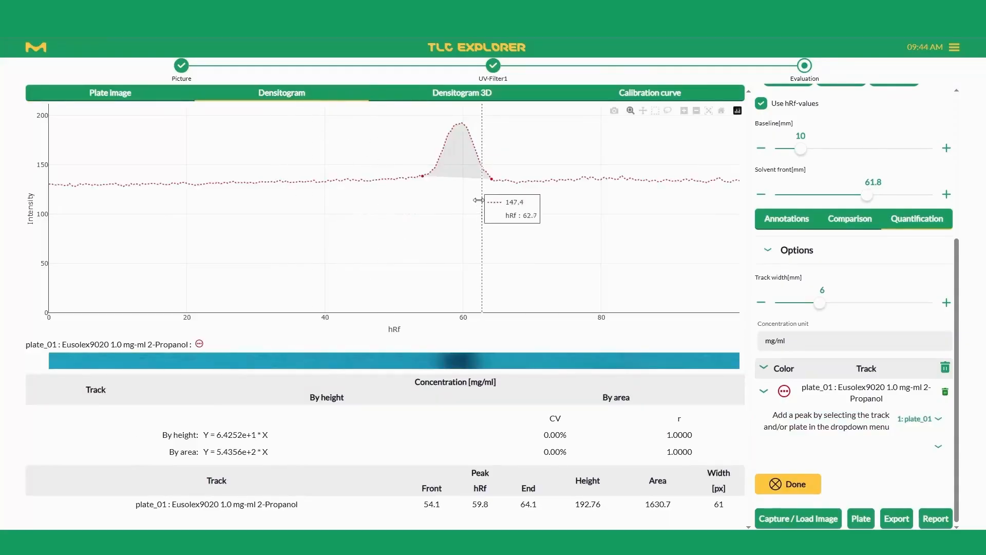
# Set the track 3 peak's front to 52.3 and its end to 64.6, and close the peak entry.
pyautogui.click(763, 393)
pyautogui.click(929, 430)
pyautogui.click(930, 431)
pyautogui.click(931, 430)
pyautogui.click(931, 430)
pyautogui.click(930, 430)
pyautogui.click(837, 415)
pyautogui.click(836, 416)
pyautogui.click(837, 415)
pyautogui.click(836, 416)
pyautogui.click(835, 418)
pyautogui.click(836, 417)
pyautogui.click(836, 417)
pyautogui.click(836, 418)
pyautogui.click(836, 418)
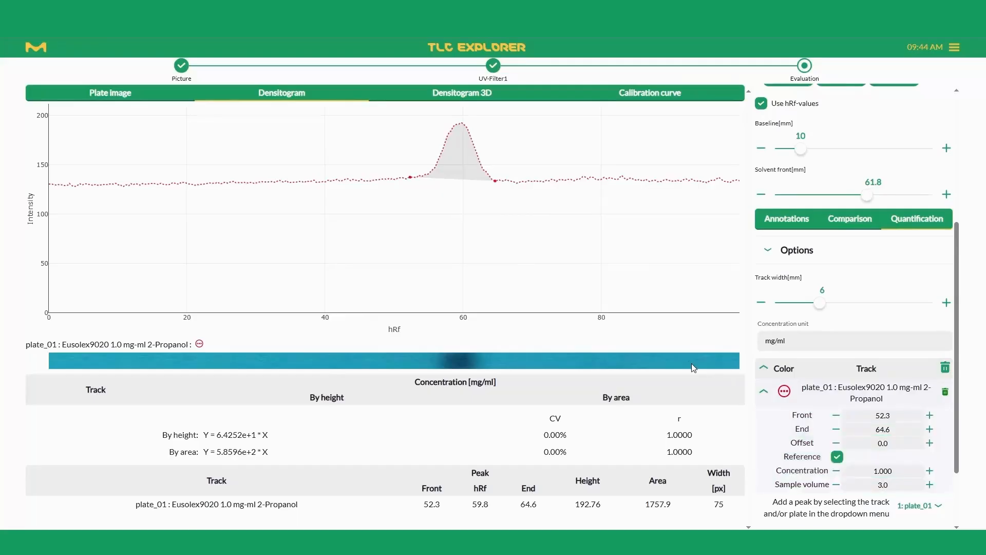
pyautogui.scroll(-2, 755, 398)
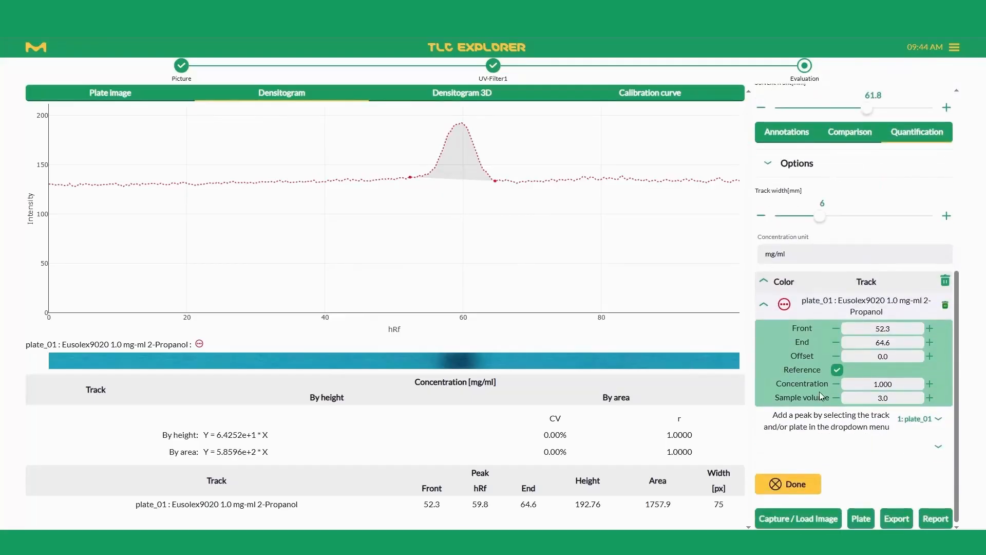
pyautogui.click(797, 483)
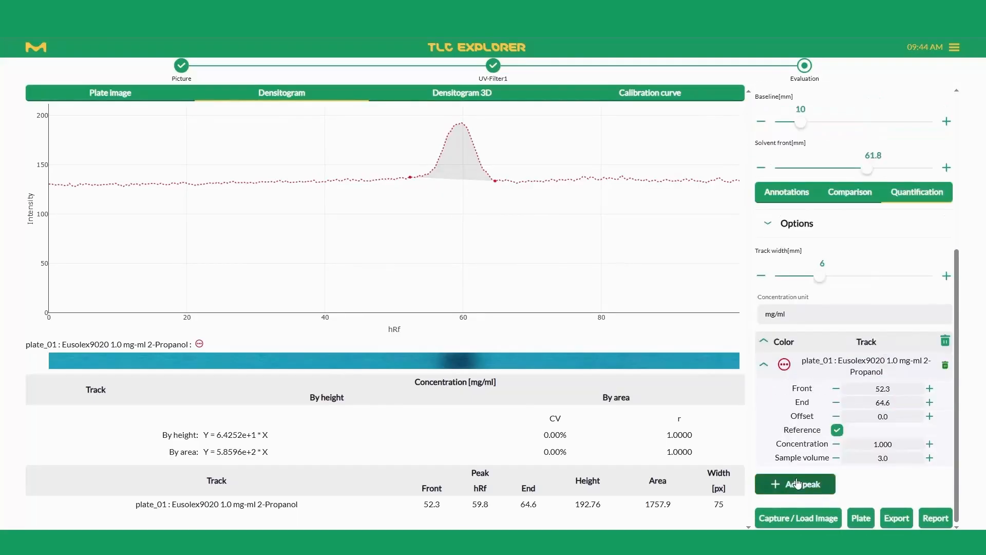
# Add the peaks of all remaining tracks, 1, 2 and 4 to 18, to the quantification on the plate image.
pyautogui.click(119, 96)
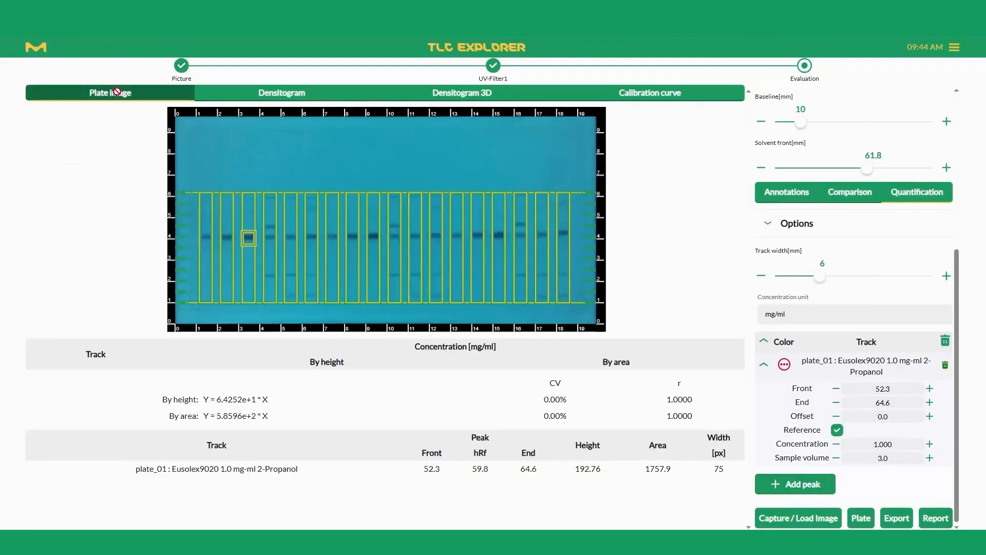
pyautogui.click(801, 484)
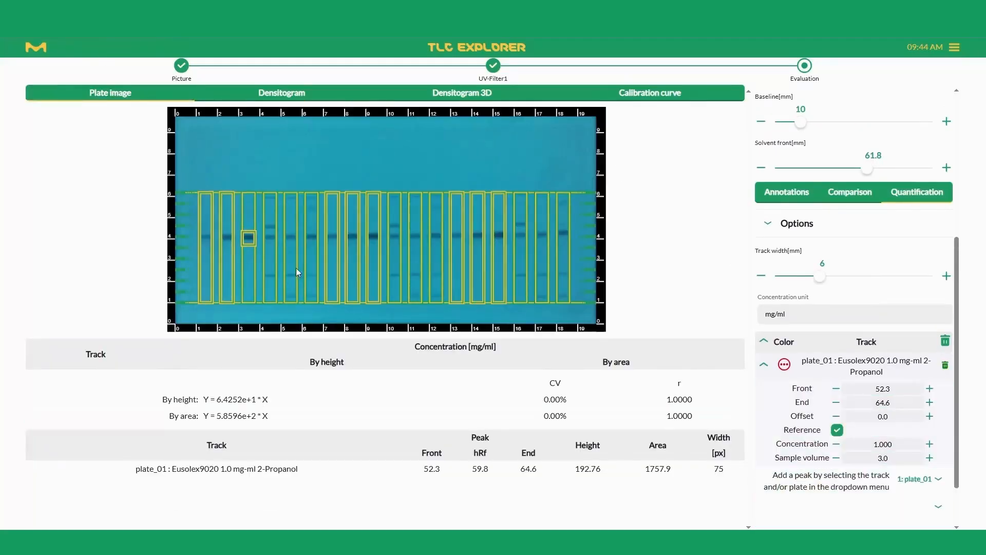
pyautogui.click(205, 237)
pyautogui.click(226, 238)
pyautogui.click(270, 237)
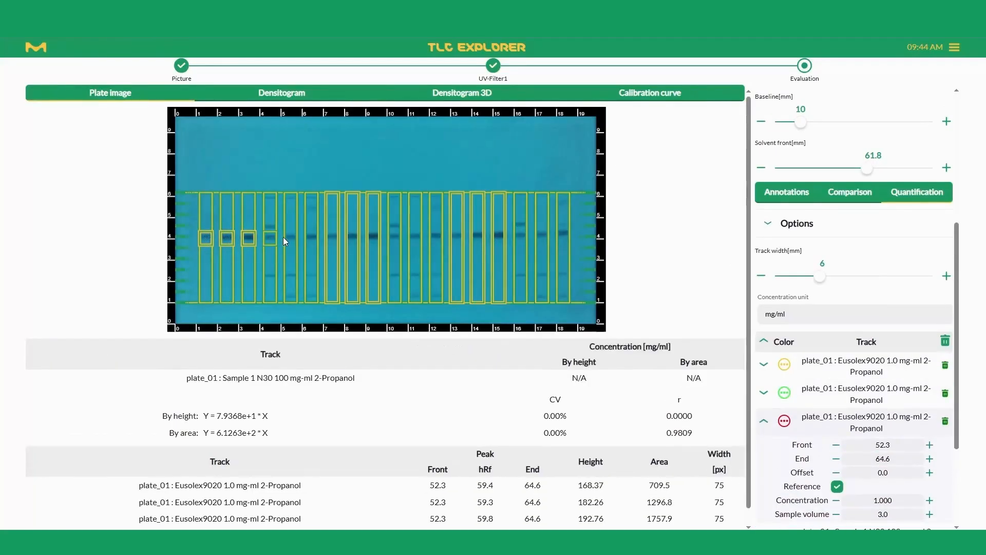
pyautogui.click(290, 238)
pyautogui.click(311, 237)
pyautogui.click(332, 237)
pyautogui.click(352, 238)
pyautogui.click(373, 238)
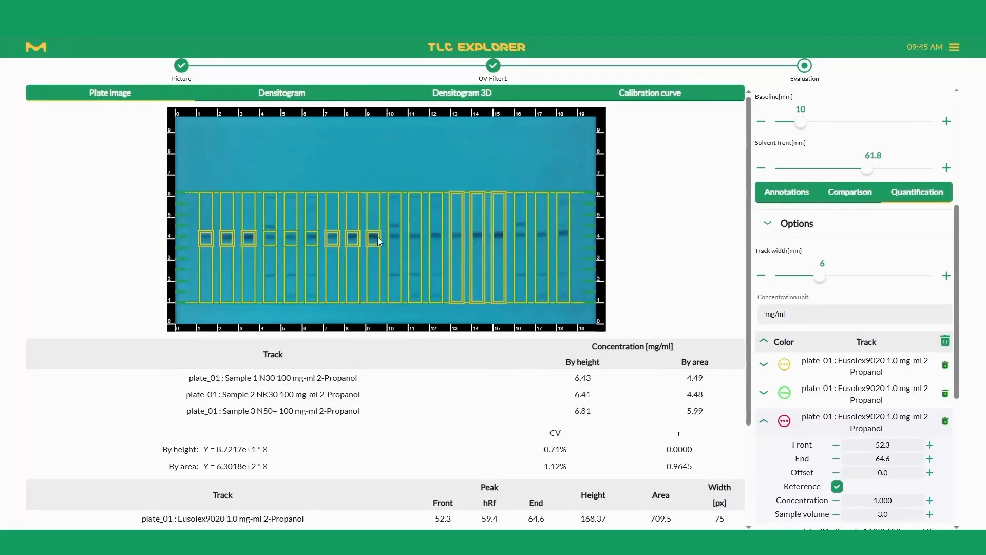
pyautogui.click(398, 236)
pyautogui.click(417, 236)
pyautogui.click(438, 236)
pyautogui.click(458, 236)
pyautogui.click(478, 237)
pyautogui.click(498, 235)
pyautogui.click(535, 234)
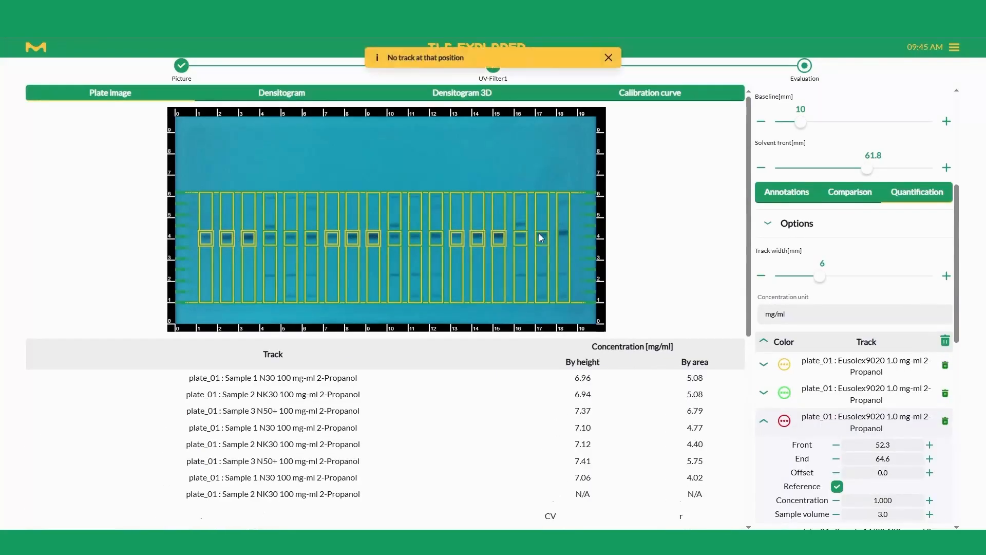
# Close the track 3 peak entry and inspect the densitograms of all tracks in 2D and in a rotated 3D view.
pyautogui.scroll(-3, 761, 269)
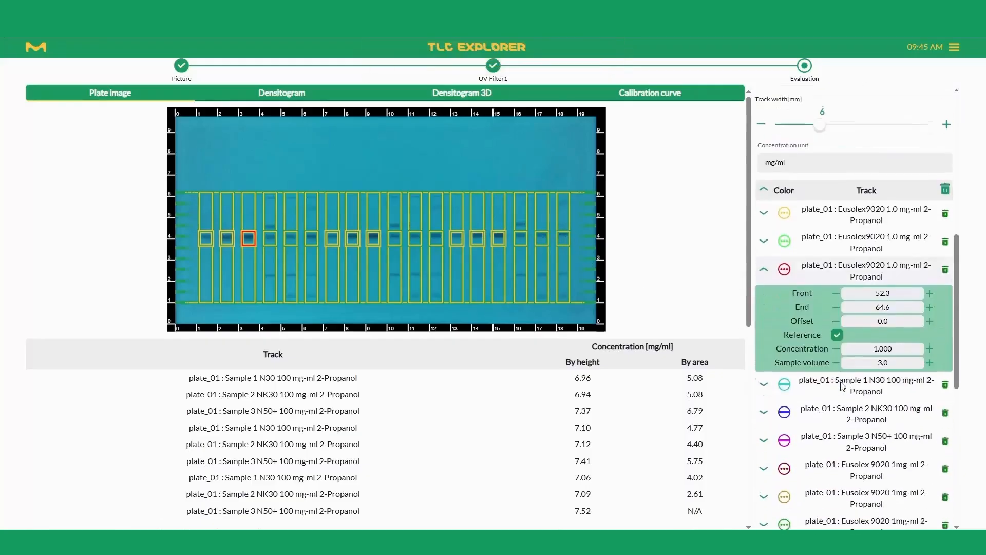
pyautogui.click(761, 269)
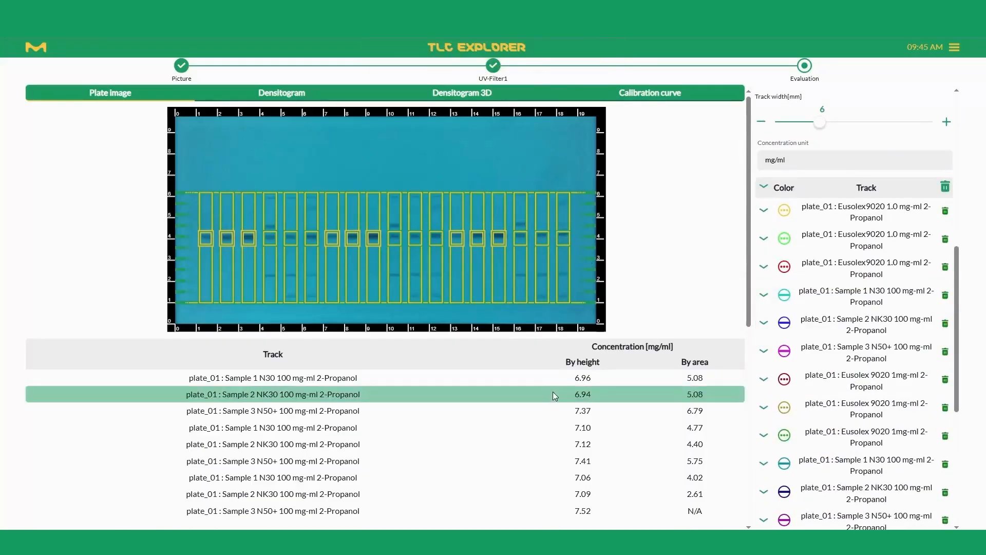
pyautogui.click(333, 91)
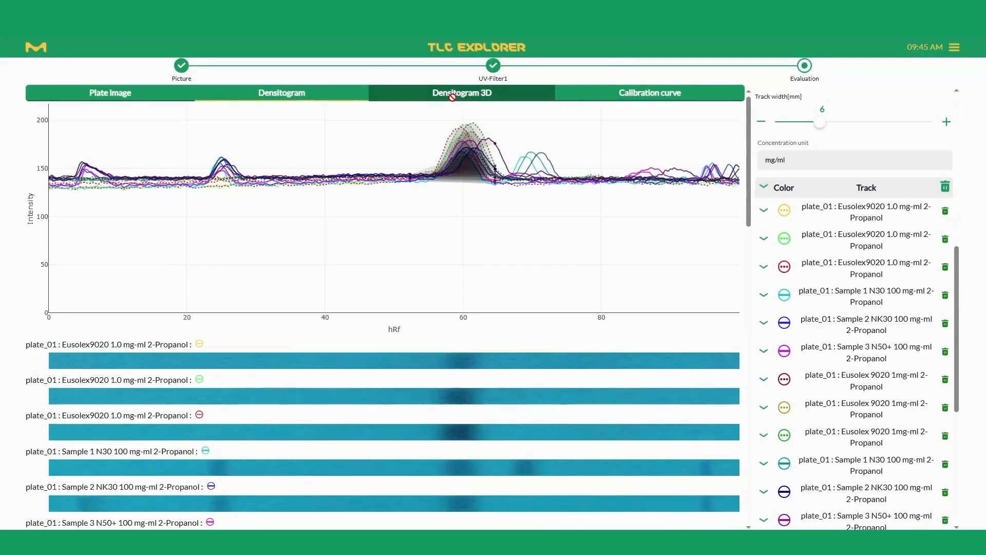
pyautogui.click(452, 96)
pyautogui.moveTo(457, 244); pyautogui.dragTo(461, 259)
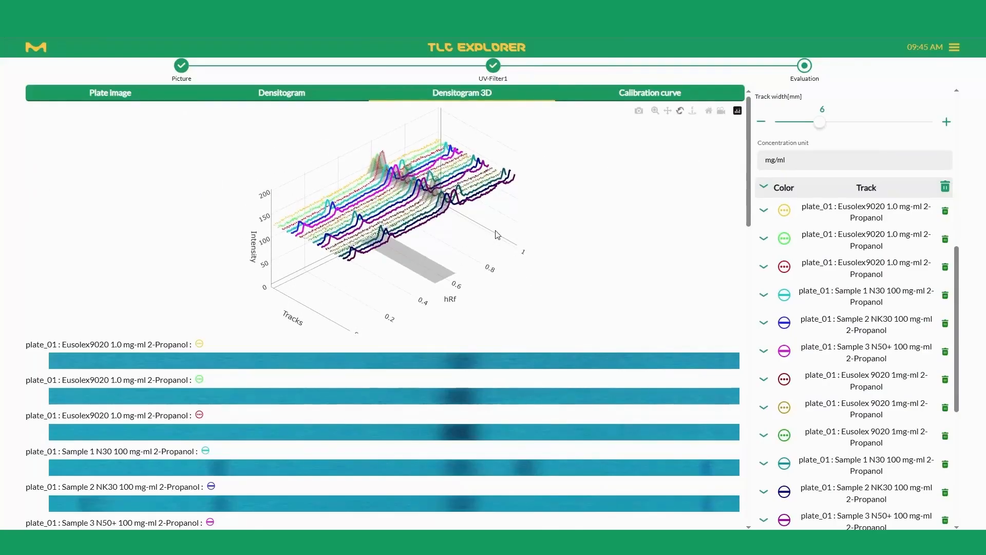
# Subtract the baseline and smooth the quantification densitograms with Savitzky-Golay, using a smoothing region of 2.0 mm.
pyautogui.click(245, 93)
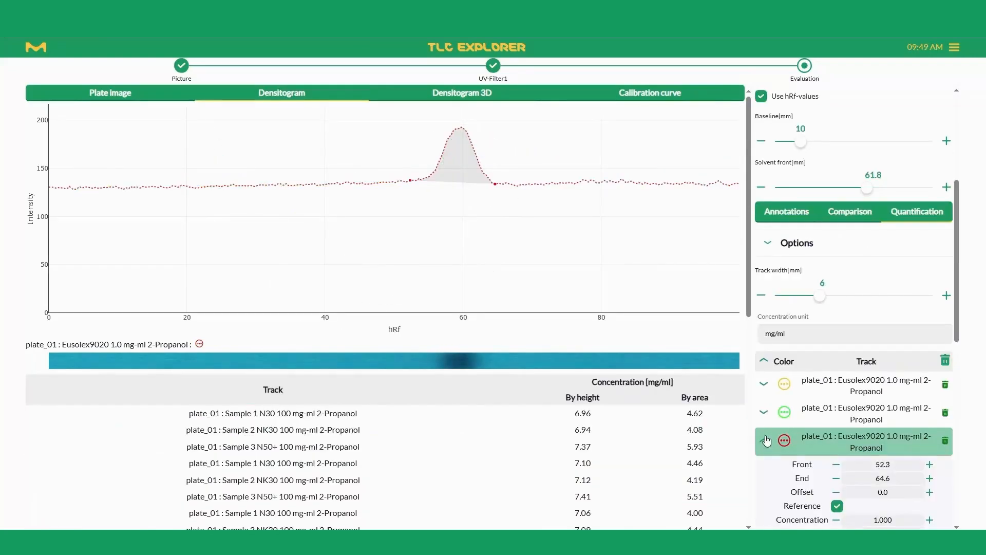
pyautogui.click(773, 248)
pyautogui.click(774, 319)
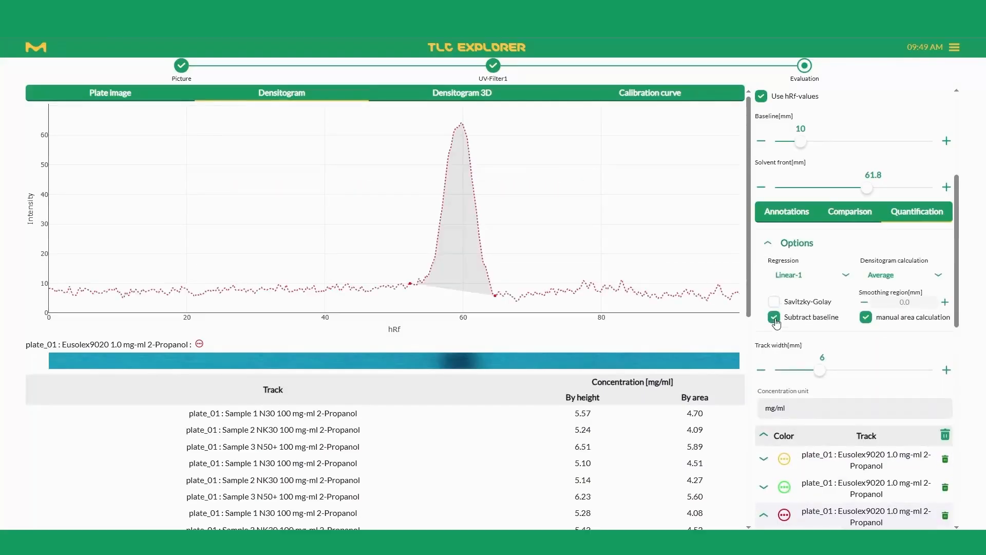
pyautogui.click(791, 306)
pyautogui.click(791, 307)
pyautogui.click(791, 306)
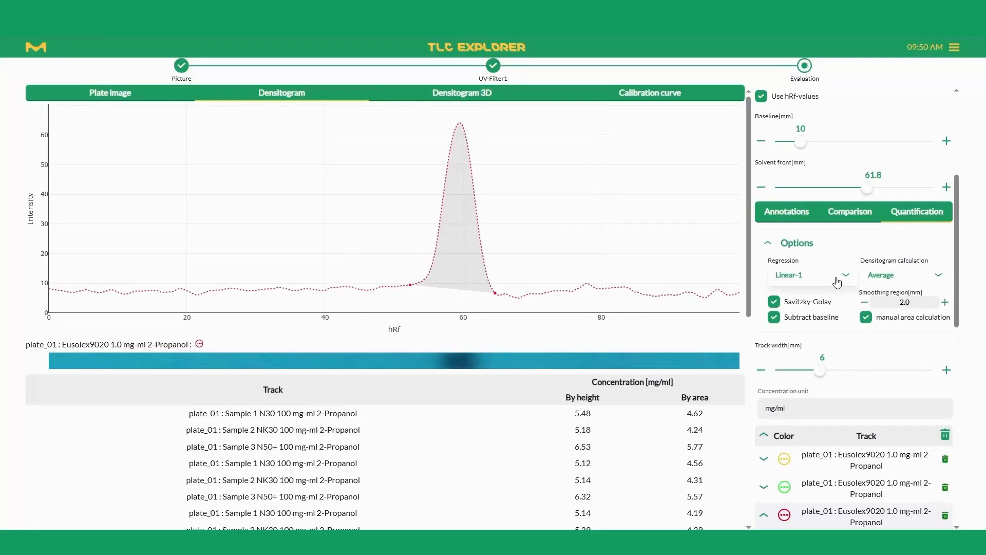
# Show the calibration curve, try the Linear-2 regression and set the regression to Polynomial.
pyautogui.click(679, 93)
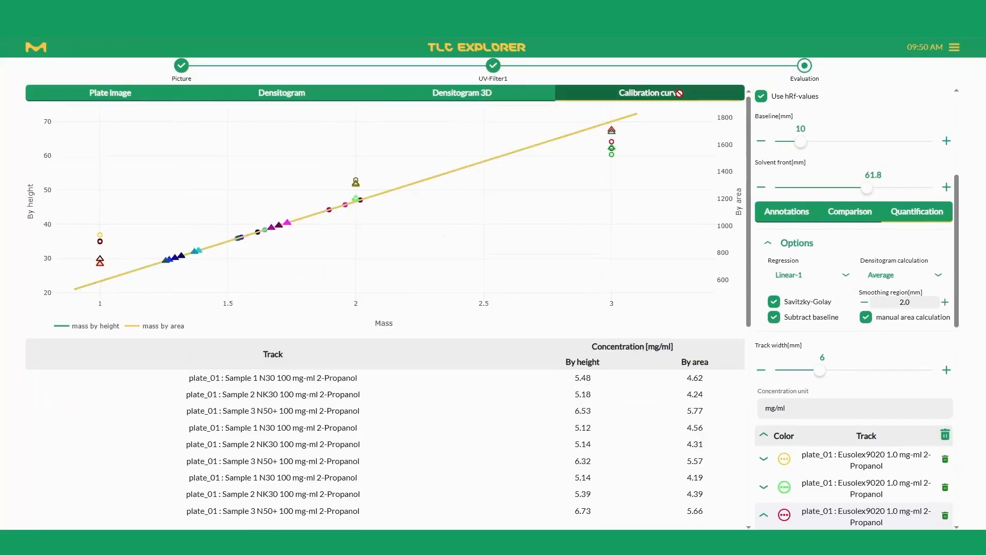
pyautogui.click(799, 279)
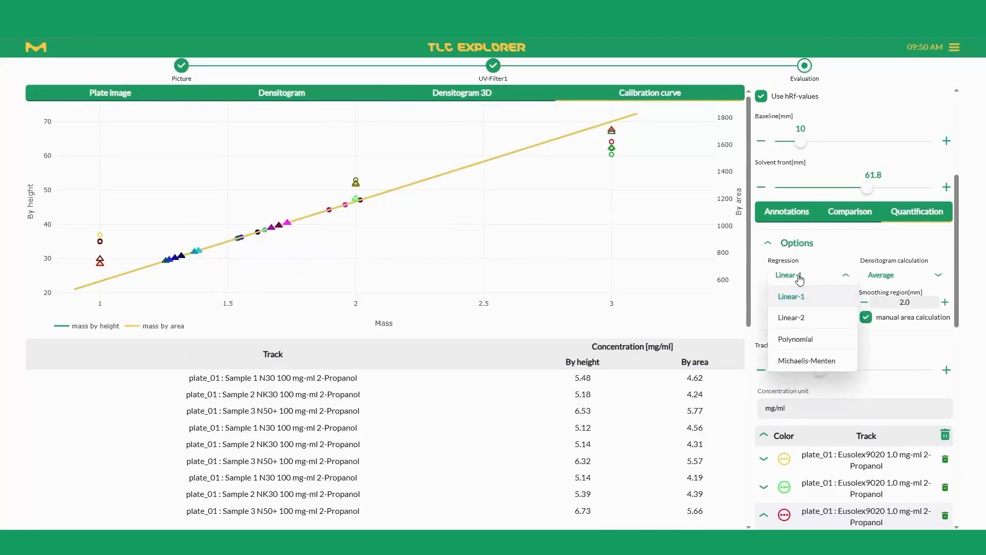
pyautogui.click(794, 318)
pyautogui.click(804, 277)
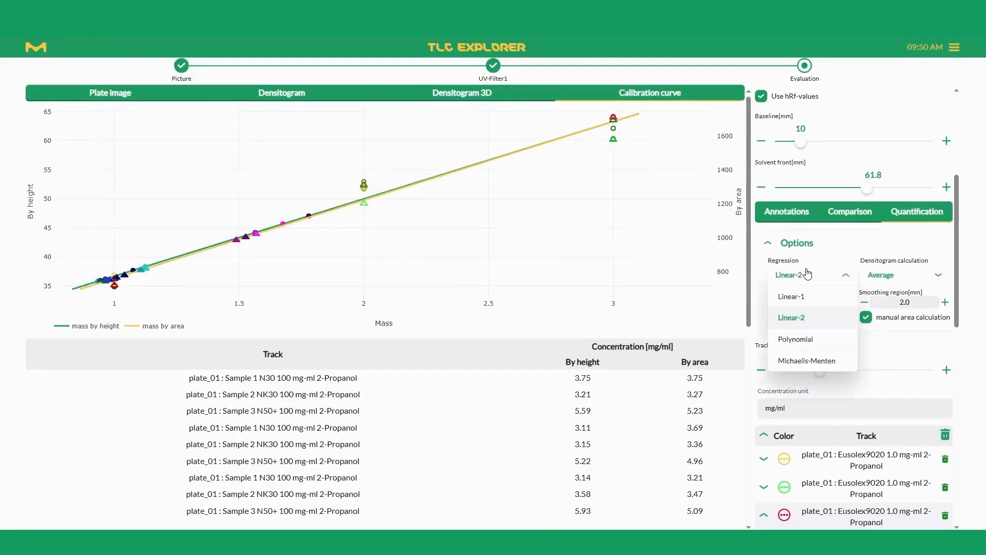
pyautogui.click(799, 338)
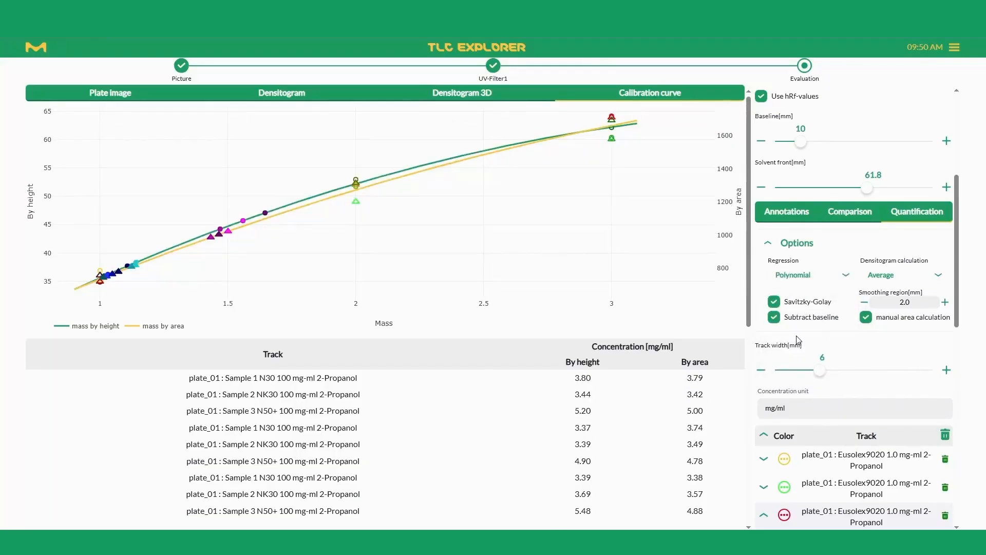
# Open the evaluation's report, include the track comparison section and review the preview through to the quantification results.
pyautogui.scroll(-6, 724, 350)
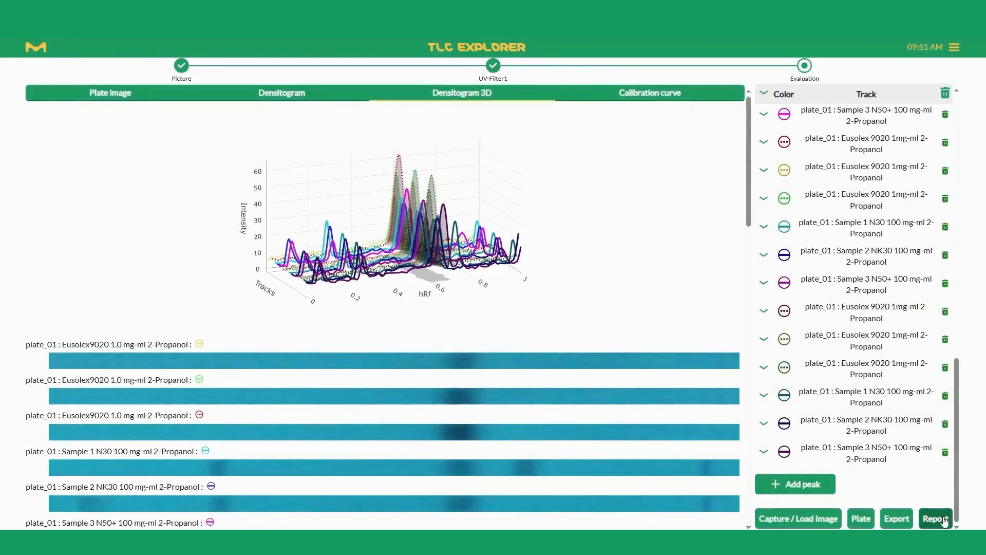
pyautogui.click(934, 519)
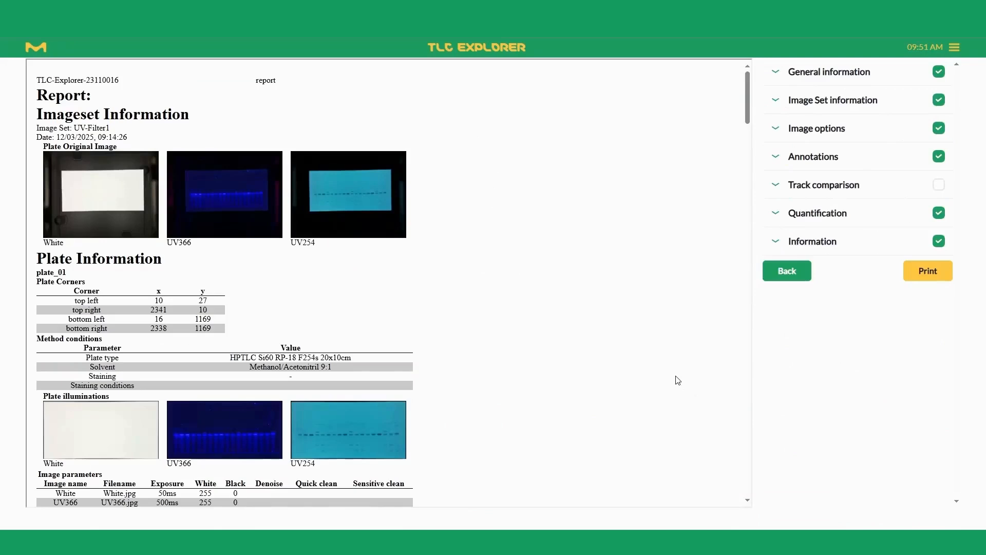
pyautogui.click(939, 184)
pyautogui.scroll(-10, 699, 262)
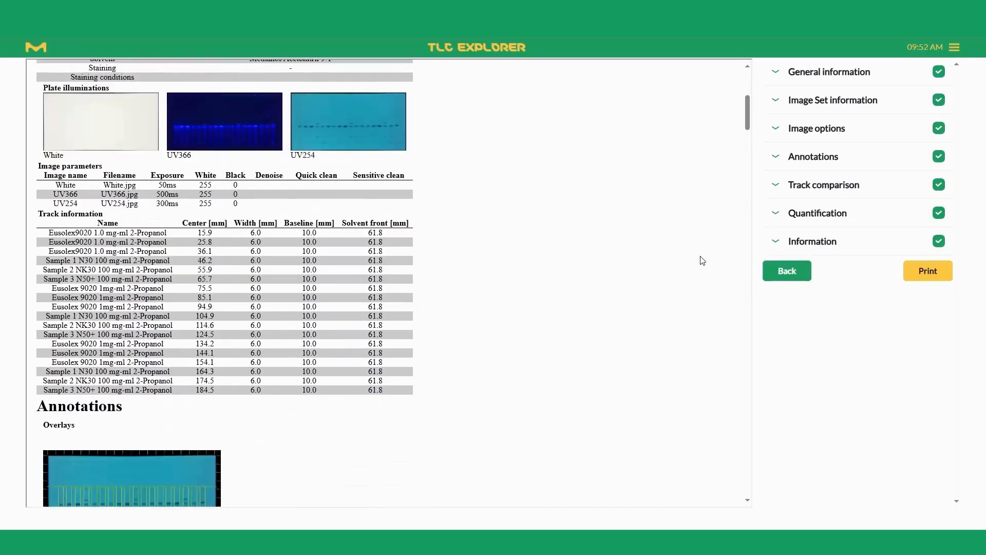
pyautogui.scroll(-15, 703, 260)
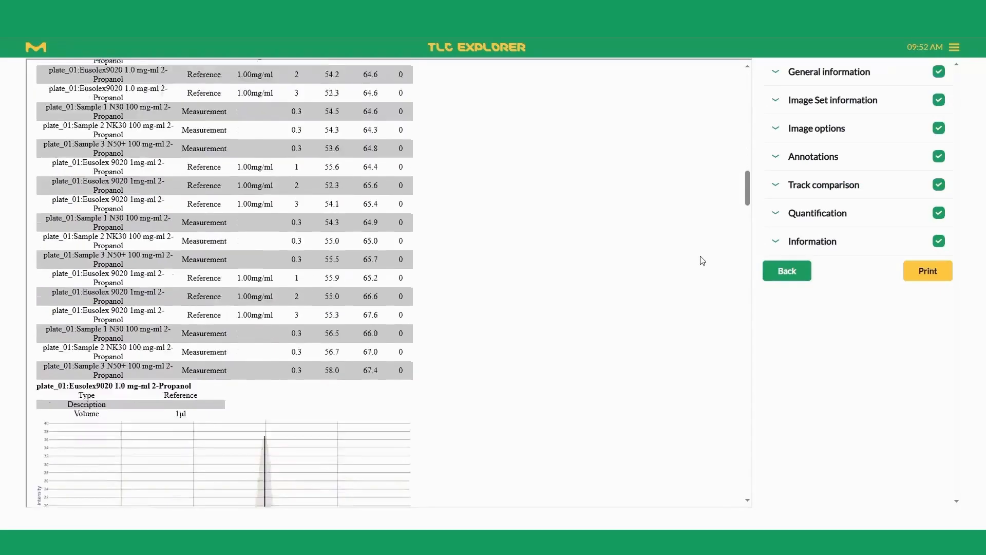
pyautogui.scroll(-15, 702, 261)
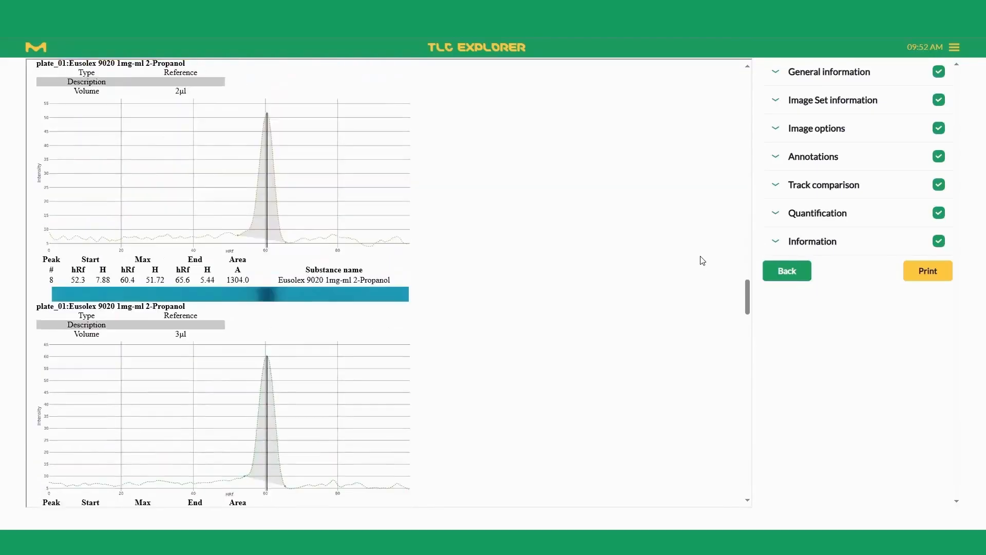
pyautogui.scroll(-15, 703, 260)
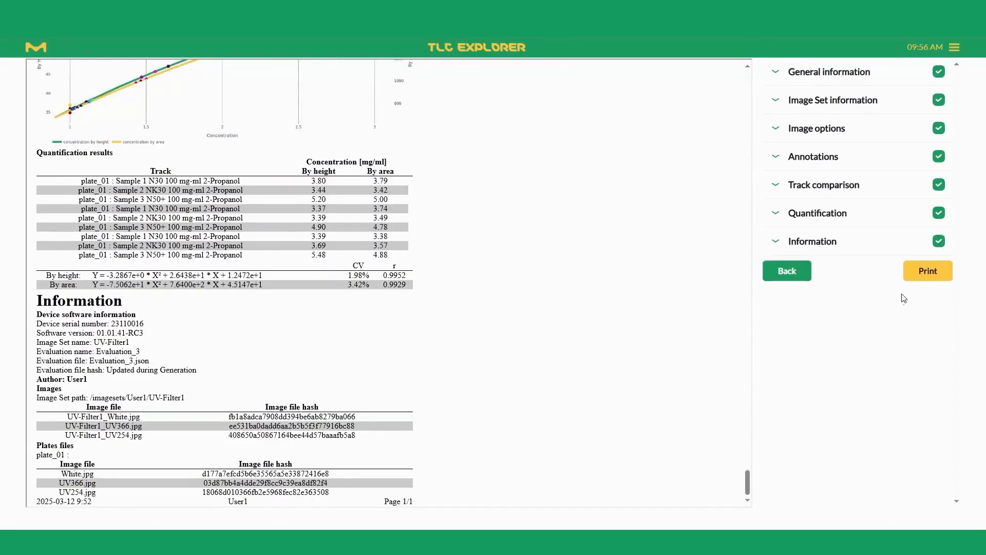
# Generate the report, download it and open Evaluation_3_report.pdf.
pyautogui.click(922, 278)
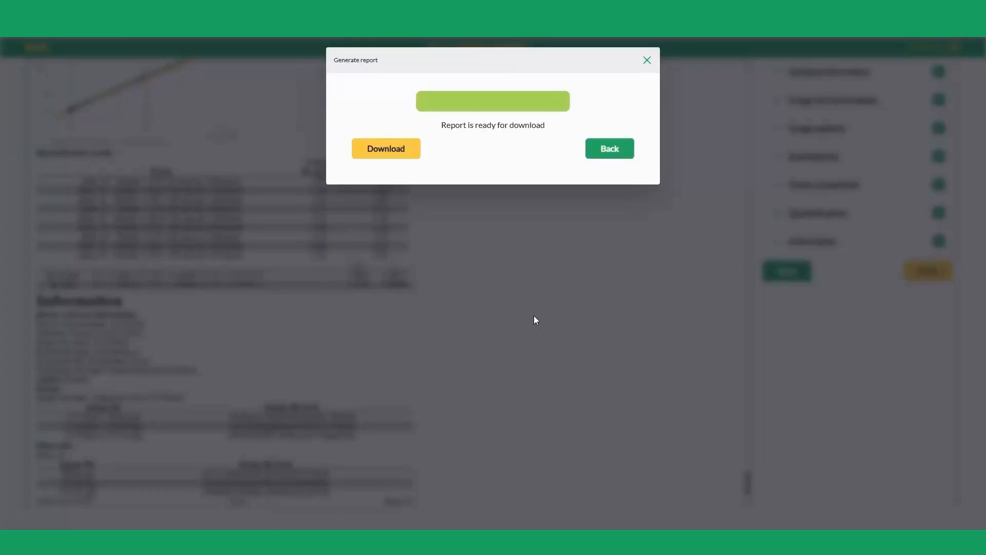
pyautogui.click(381, 152)
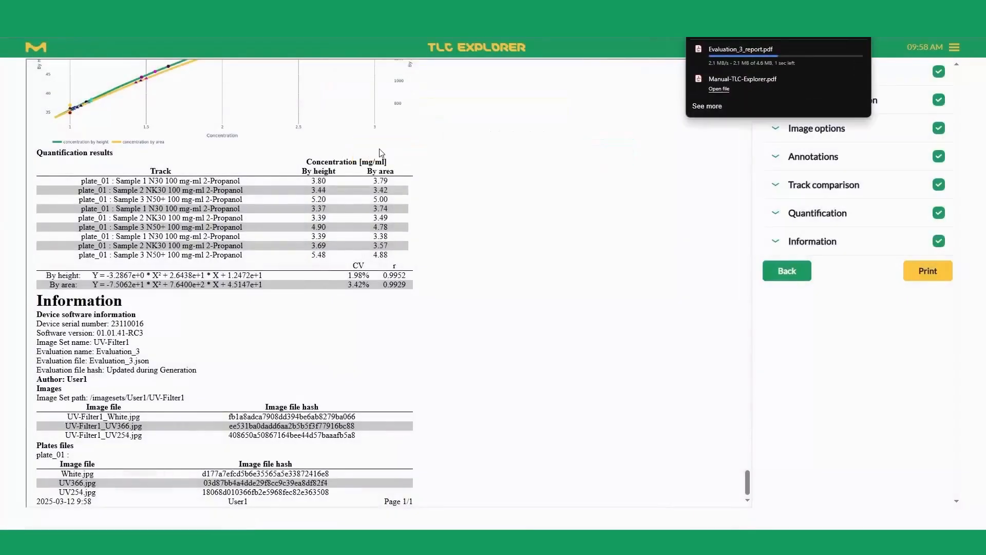
pyautogui.click(727, 58)
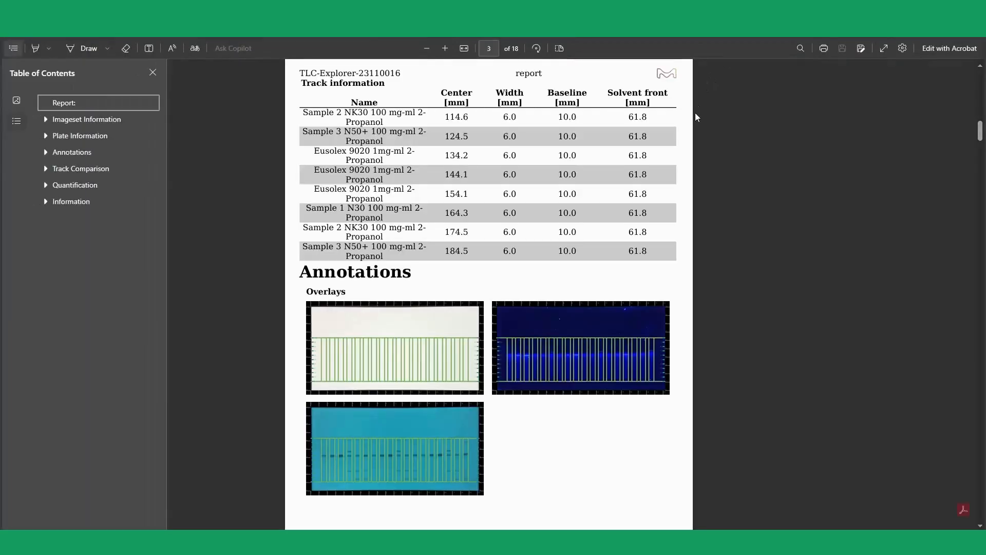